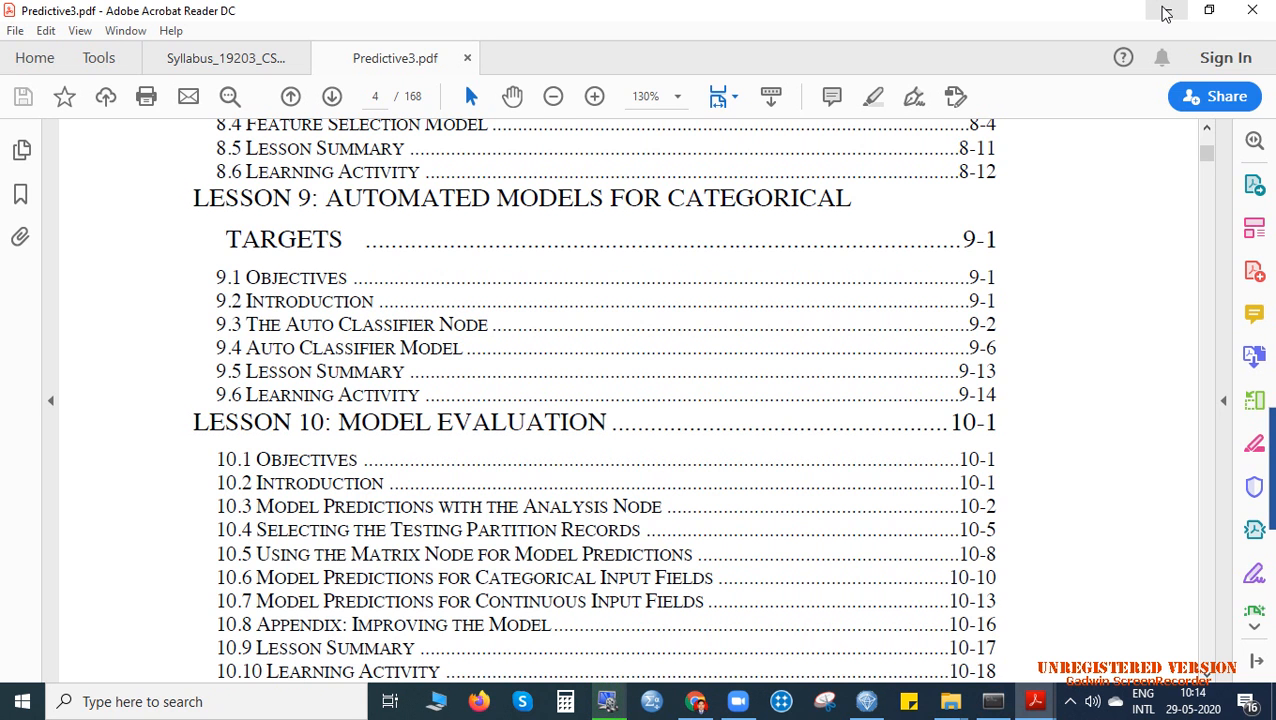
# Switch to SPSS Modeler, add a Statistics File source node to the stream and open its settings
pyautogui.click(1166, 13)
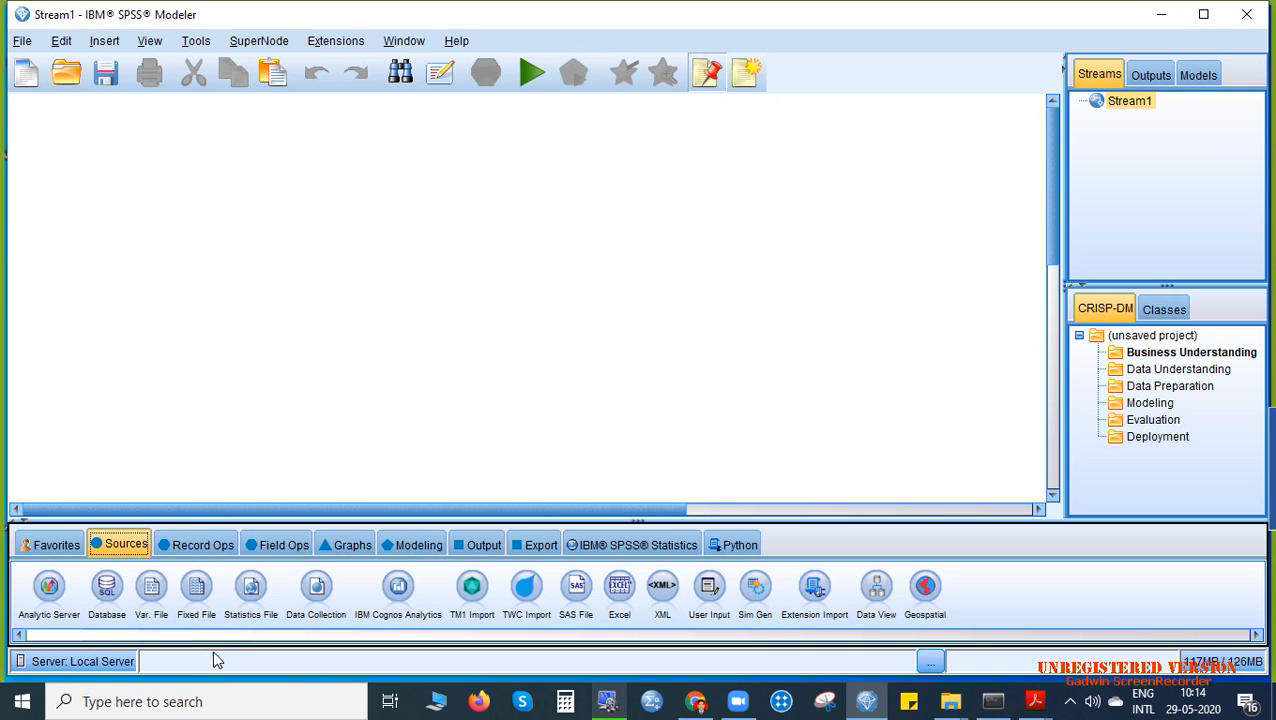
pyautogui.click(255, 591)
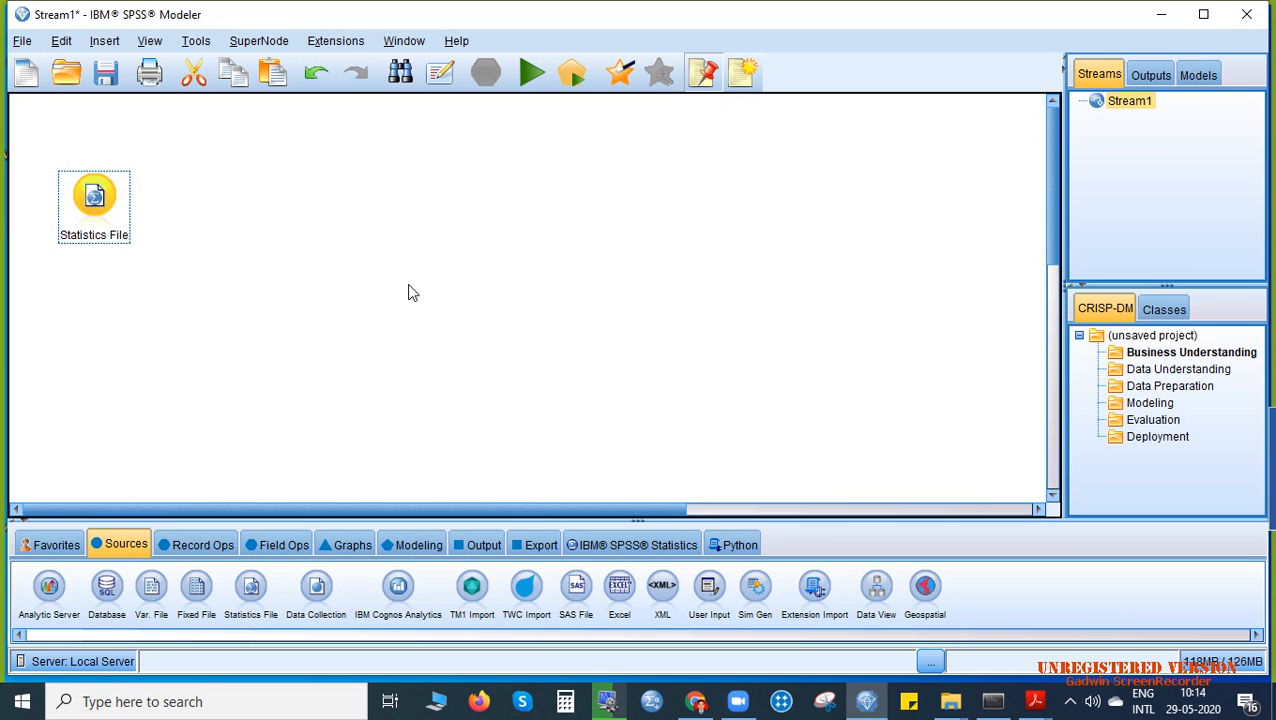
pyautogui.doubleClick(95, 197)
pyautogui.rightClick(95, 197)
pyautogui.click(128, 204)
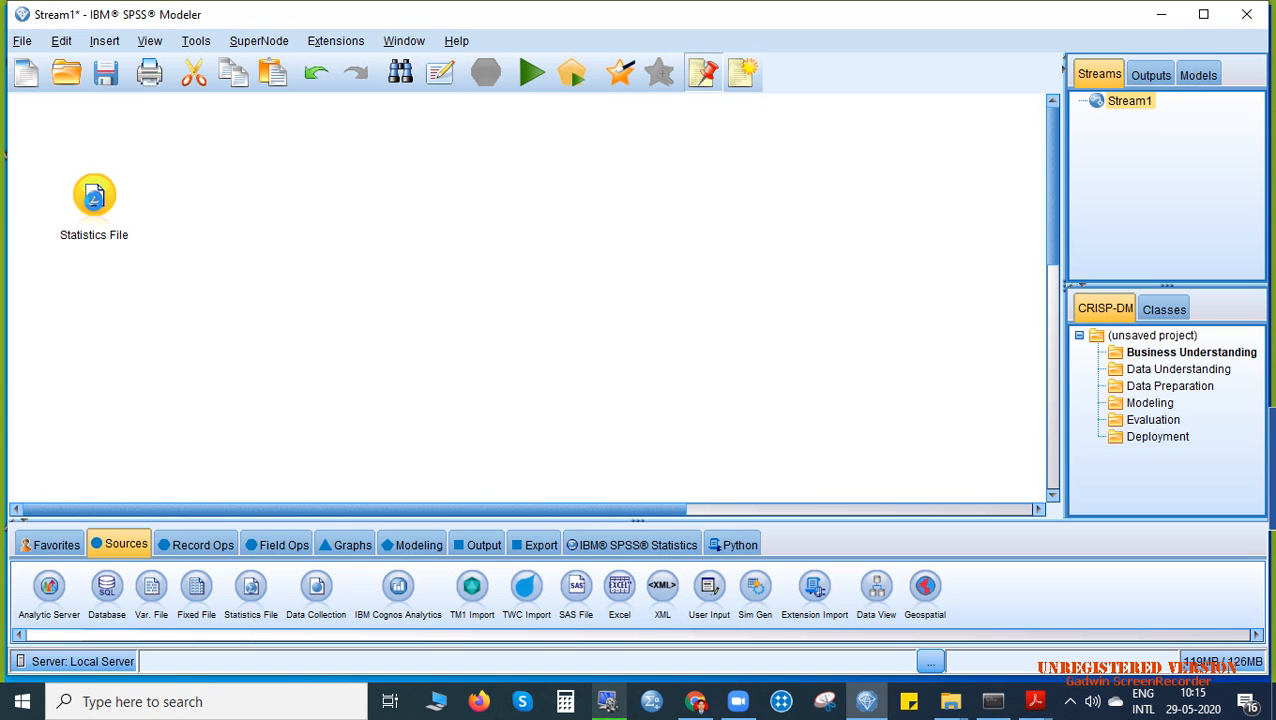
pyautogui.doubleClick(94, 196)
pyautogui.rightClick(90, 202)
pyautogui.click(396, 234)
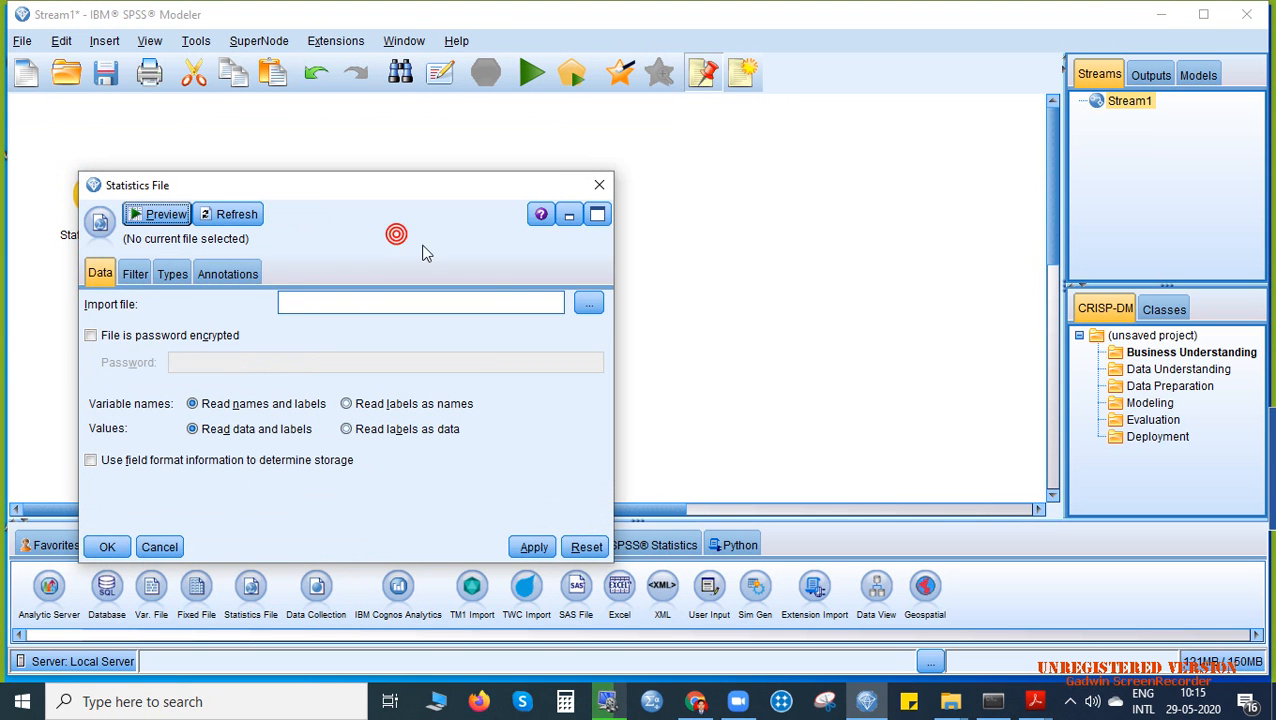
# Set telco.sav from the Desktop as the source node's import file and apply the settings
pyautogui.click(589, 305)
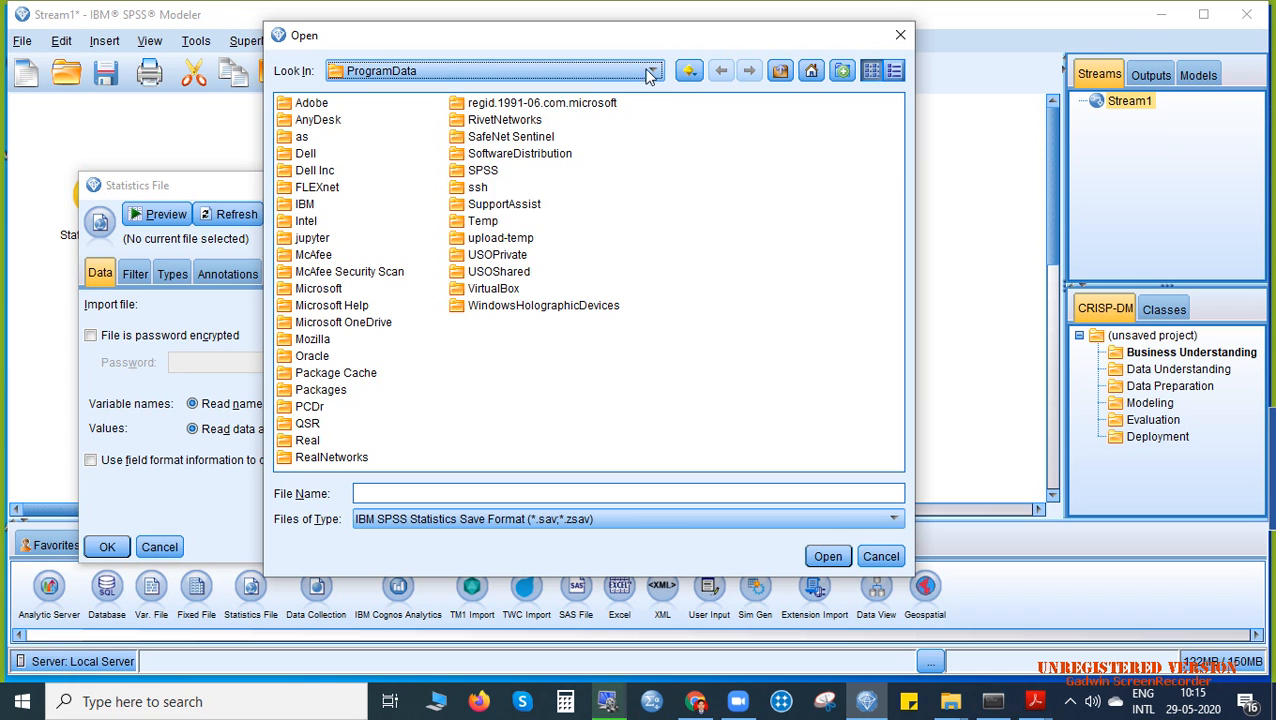
pyautogui.click(651, 71)
pyautogui.click(655, 174)
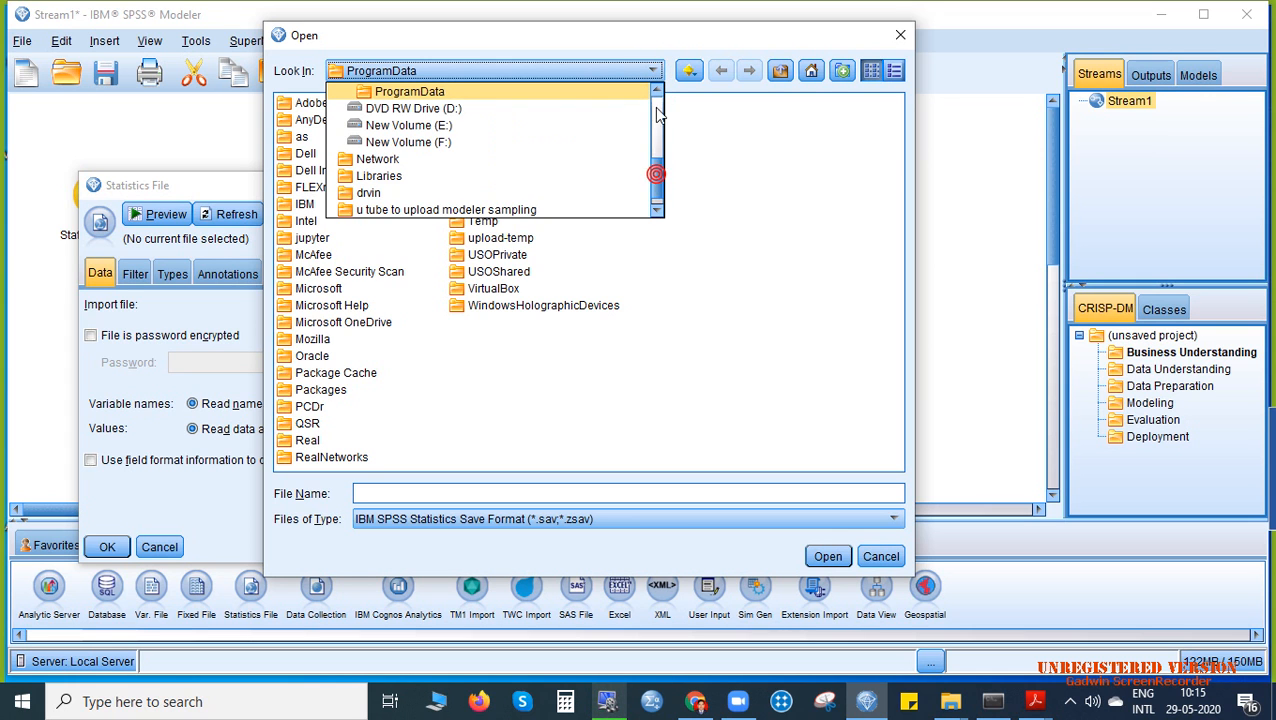
pyautogui.click(657, 115)
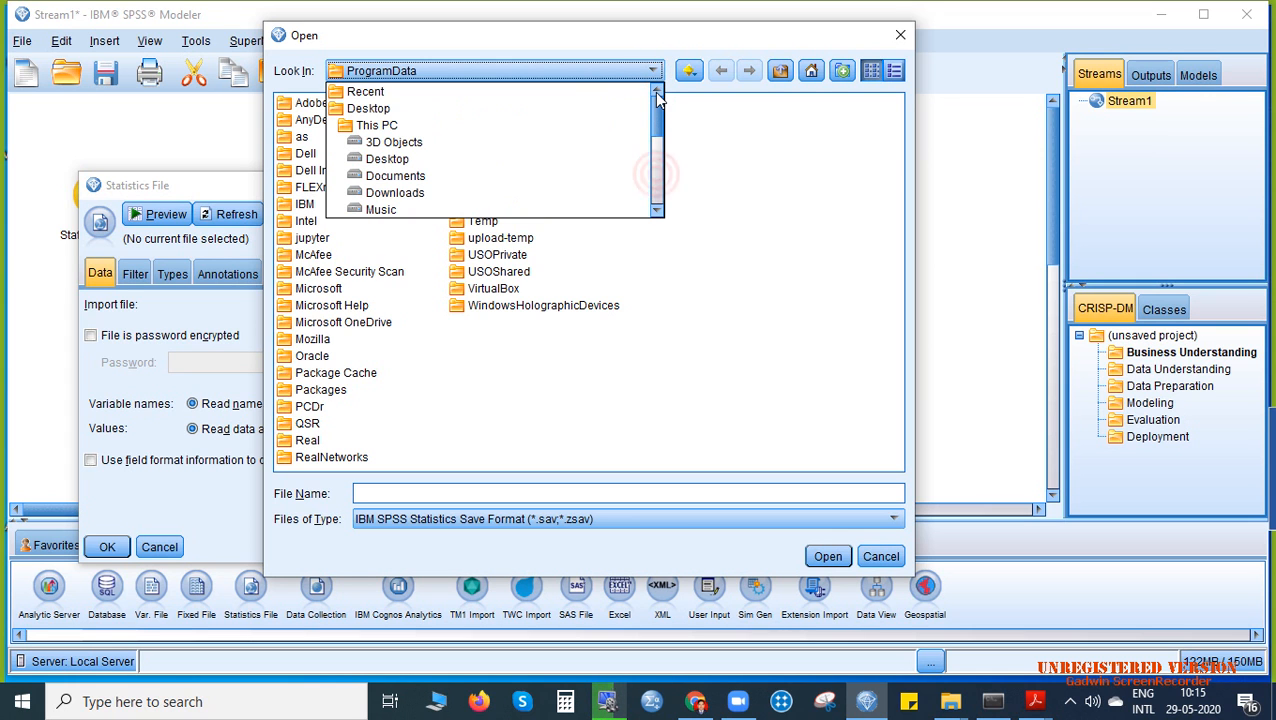
pyautogui.click(424, 110)
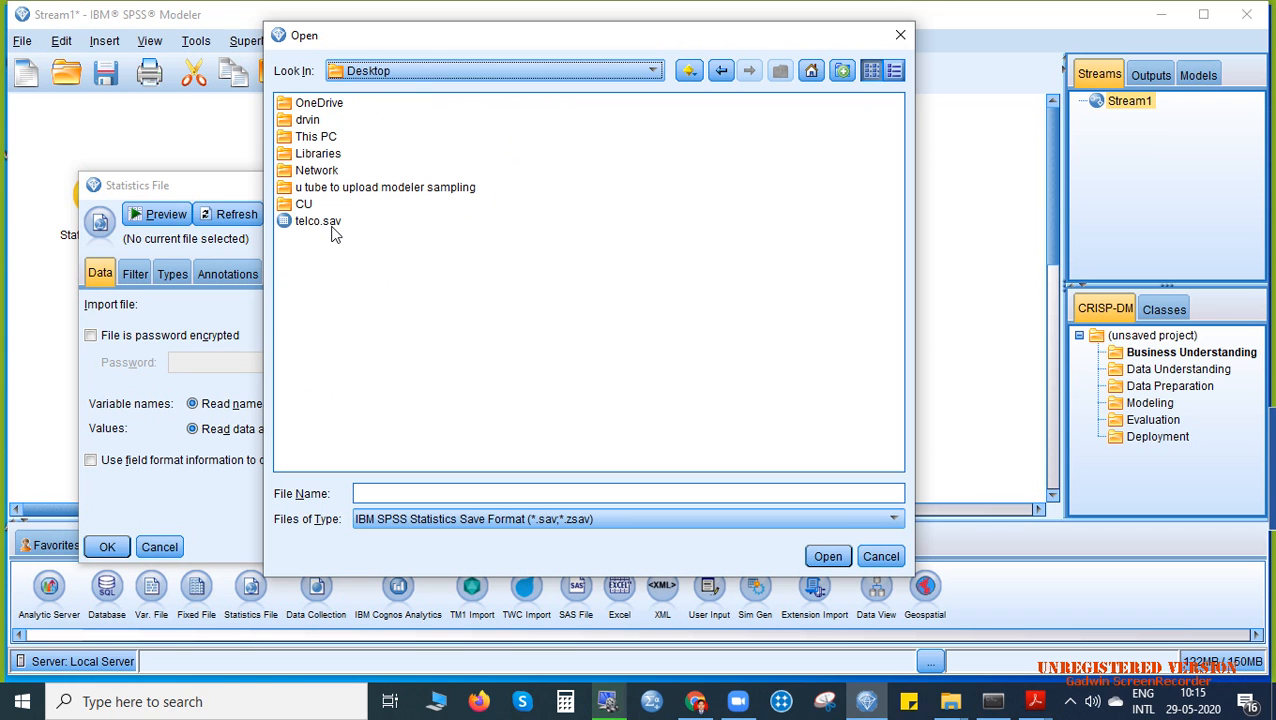
pyautogui.doubleClick(333, 222)
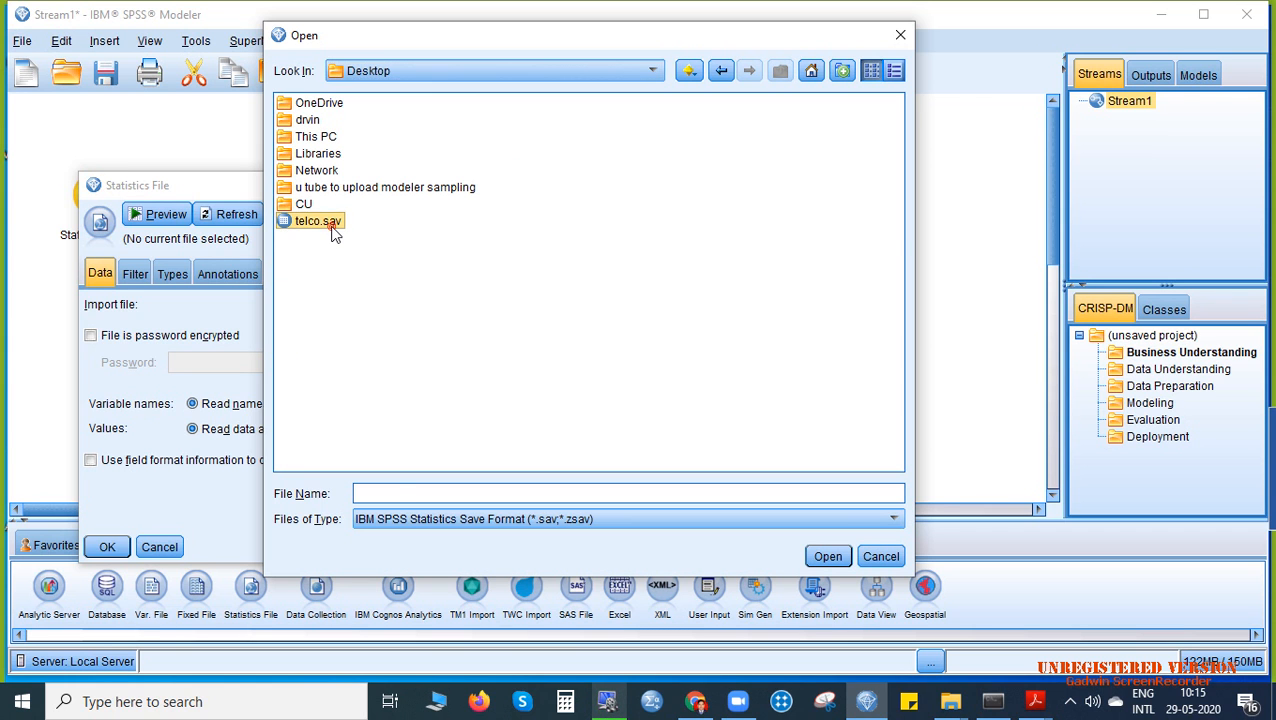
pyautogui.click(530, 552)
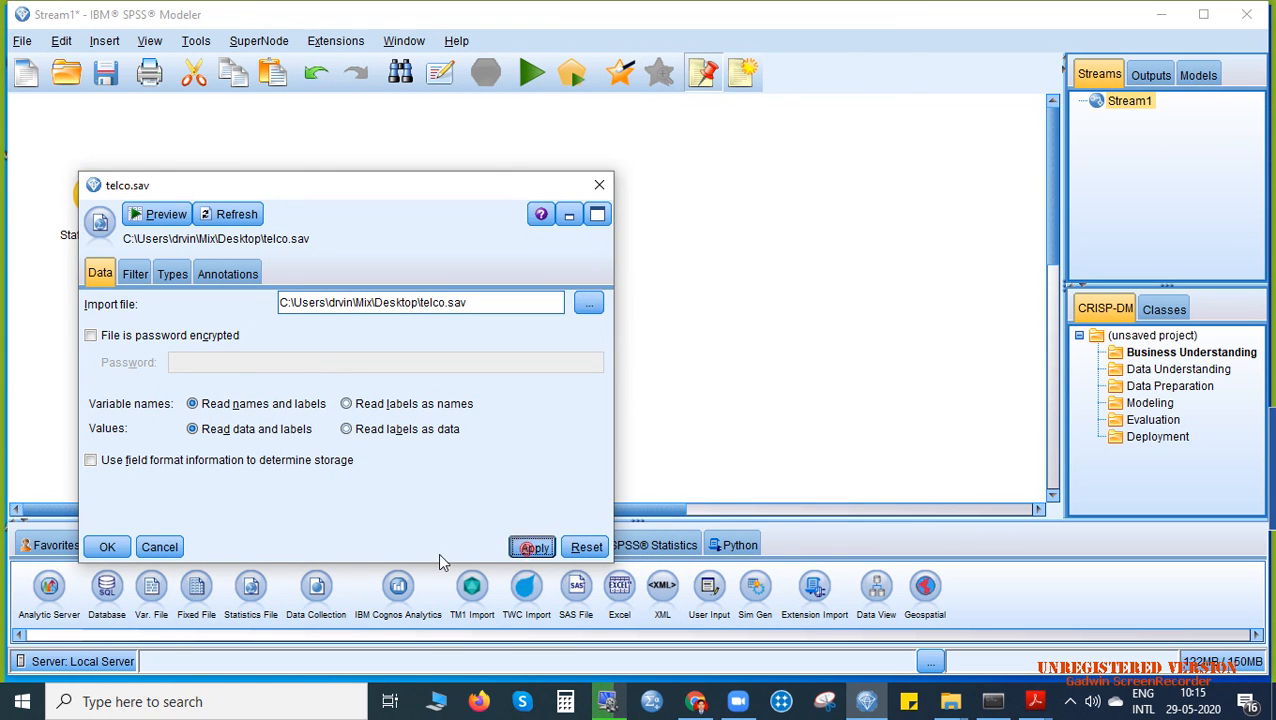
pyautogui.click(119, 550)
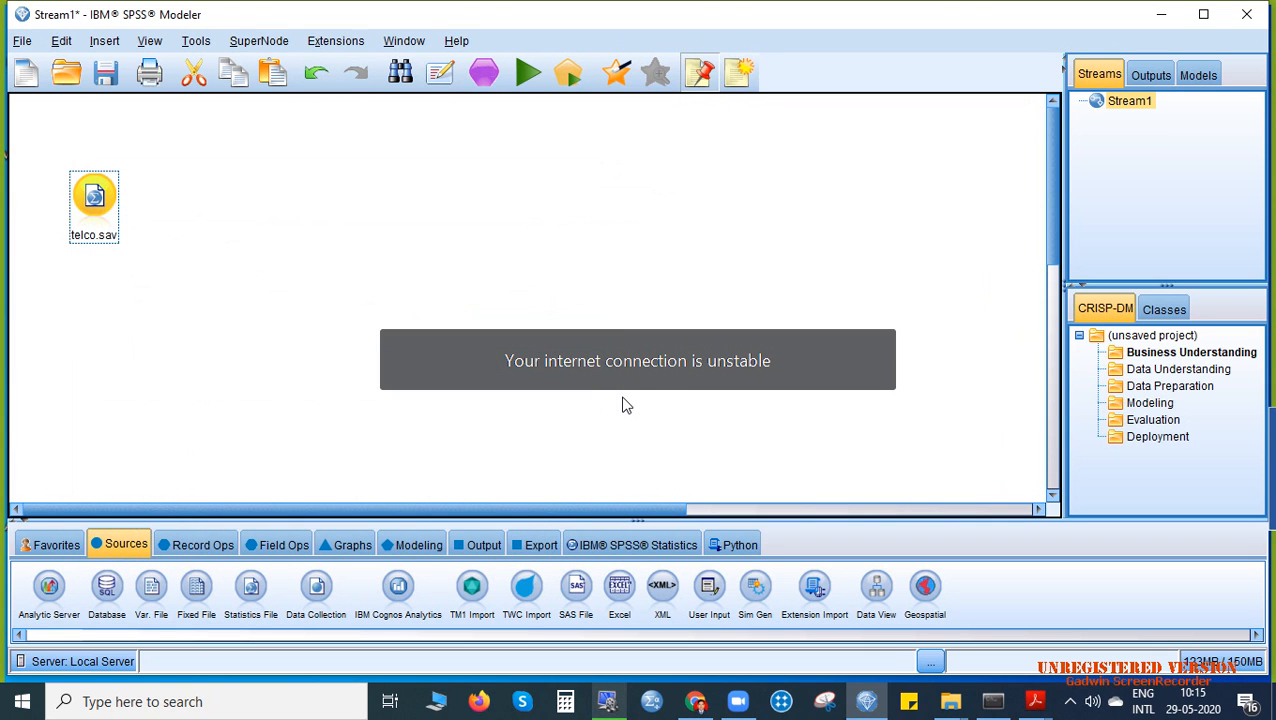
# Look through the Supervised, Association and Segmentation modeling nodes and return to the full list of models
pyautogui.click(424, 548)
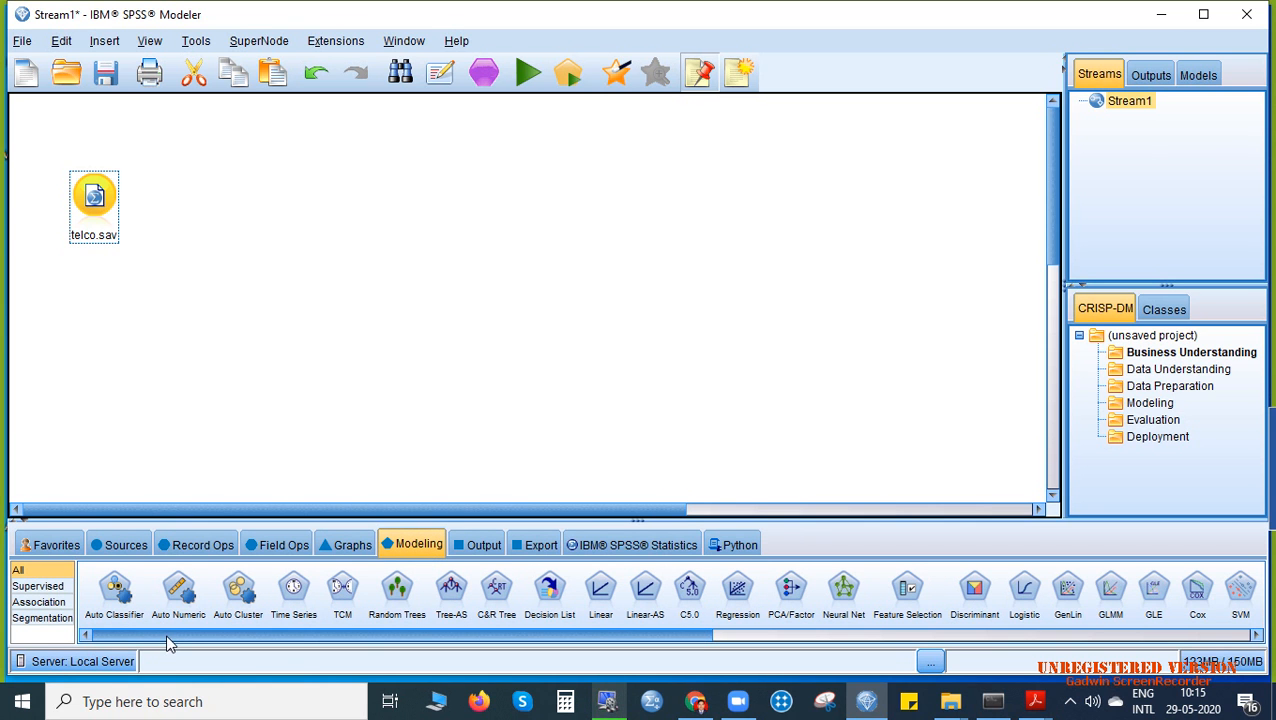
pyautogui.moveTo(168, 644); pyautogui.dragTo(85, 598)
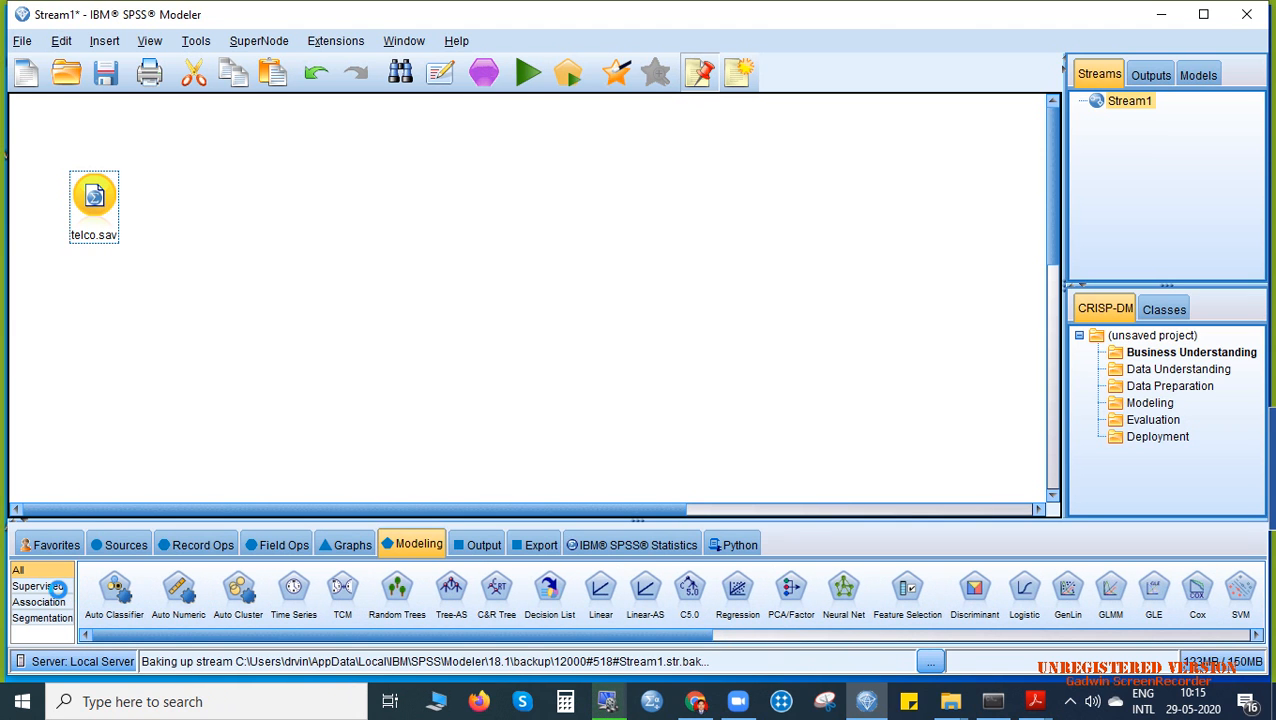
pyautogui.click(55, 586)
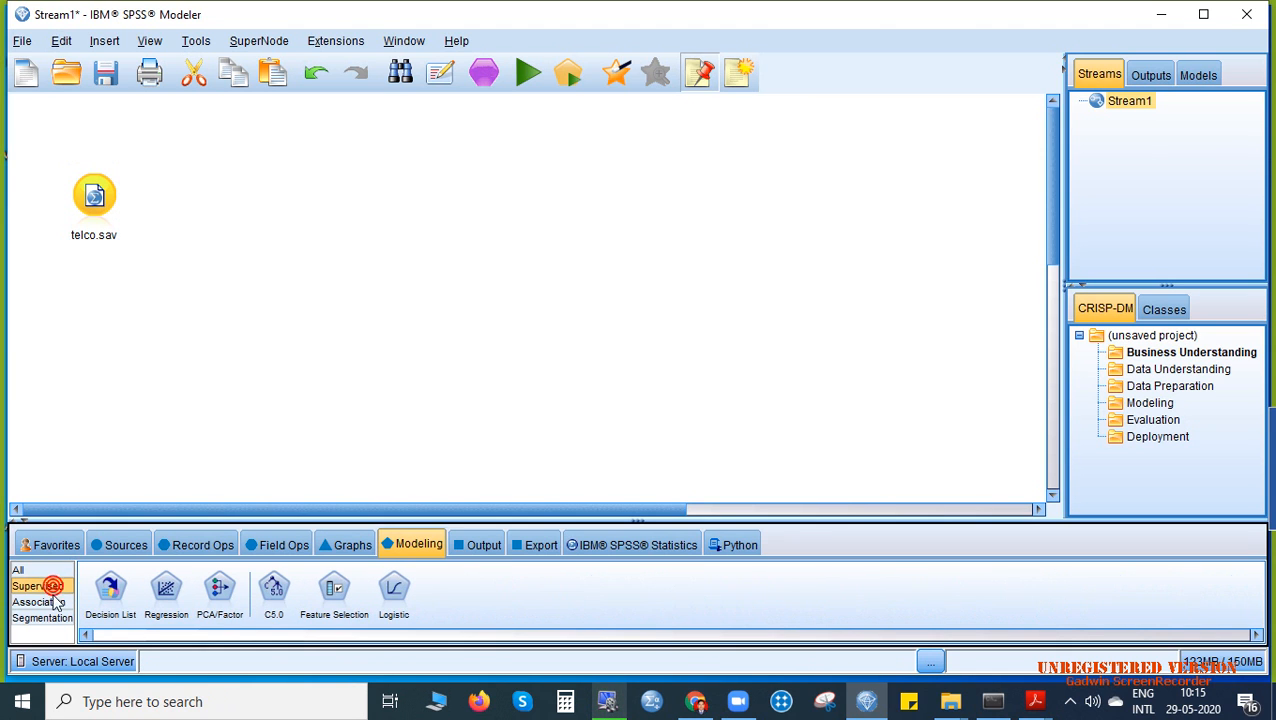
pyautogui.click(46, 602)
pyautogui.click(52, 618)
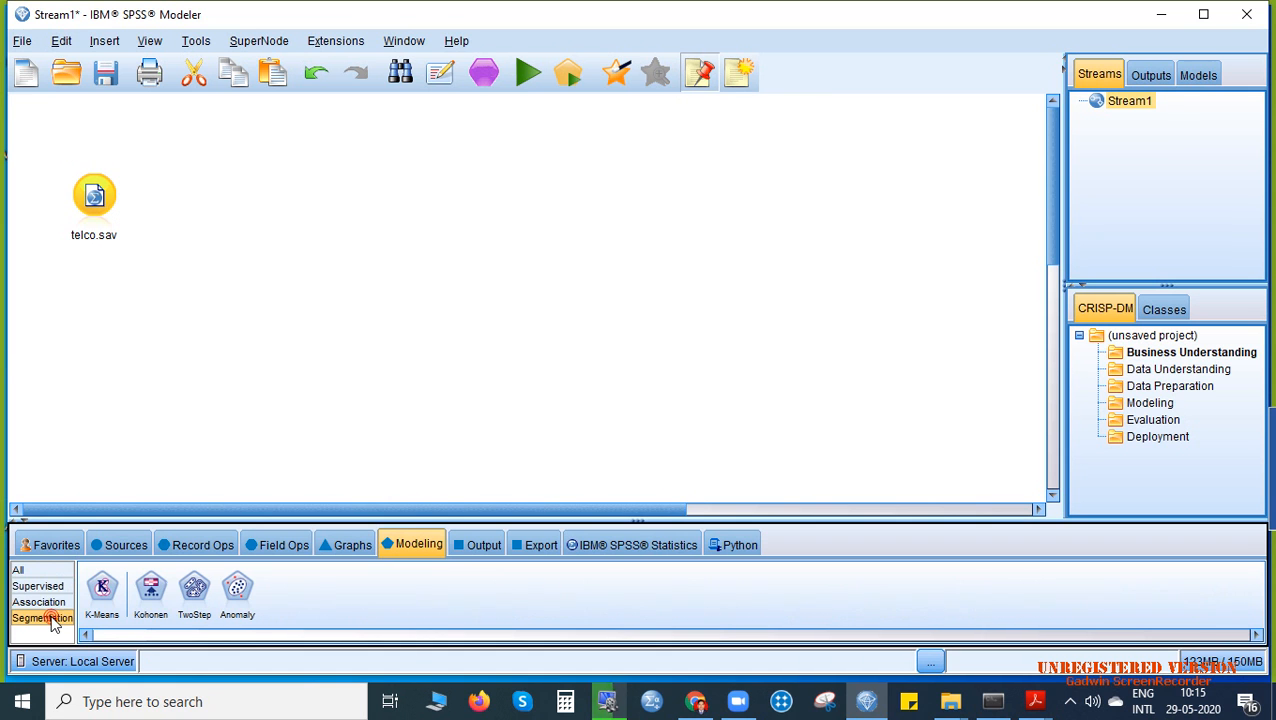
pyautogui.click(42, 570)
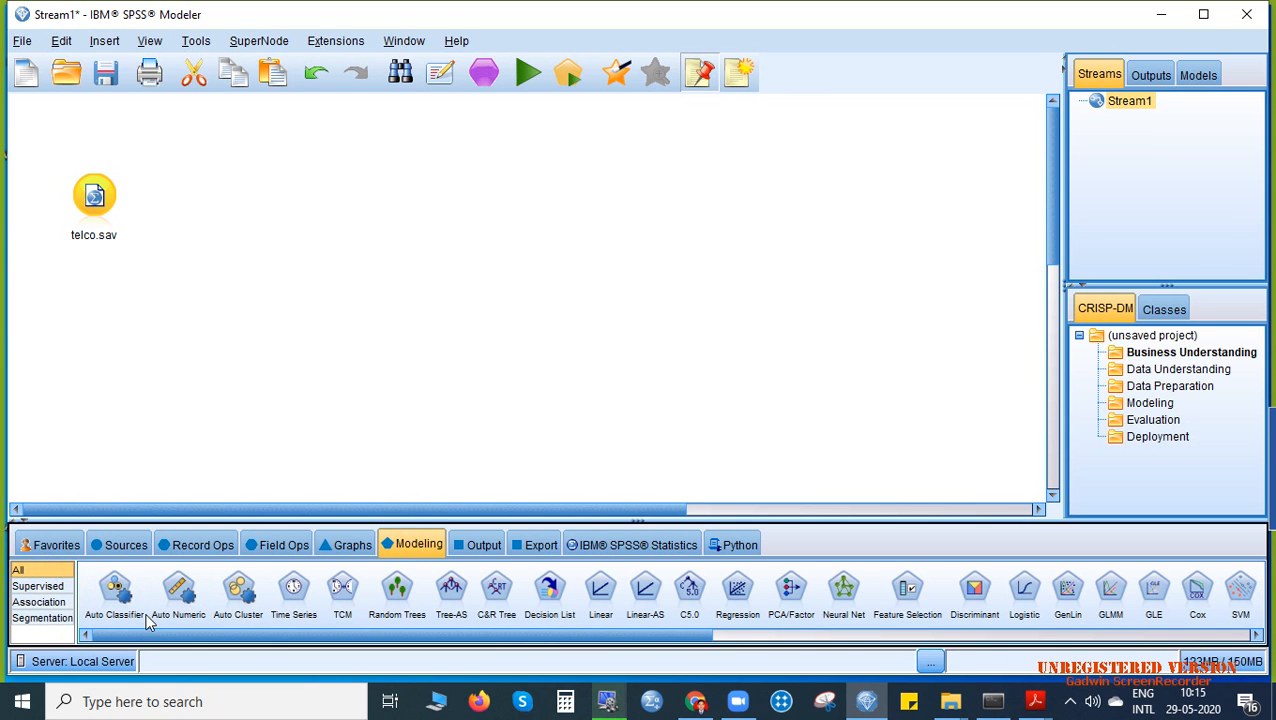
pyautogui.moveTo(147, 634); pyautogui.dragTo(129, 674)
# Add an Auto Classifier node connected to the telco.sav source and view its model settings
pyautogui.click(113, 592)
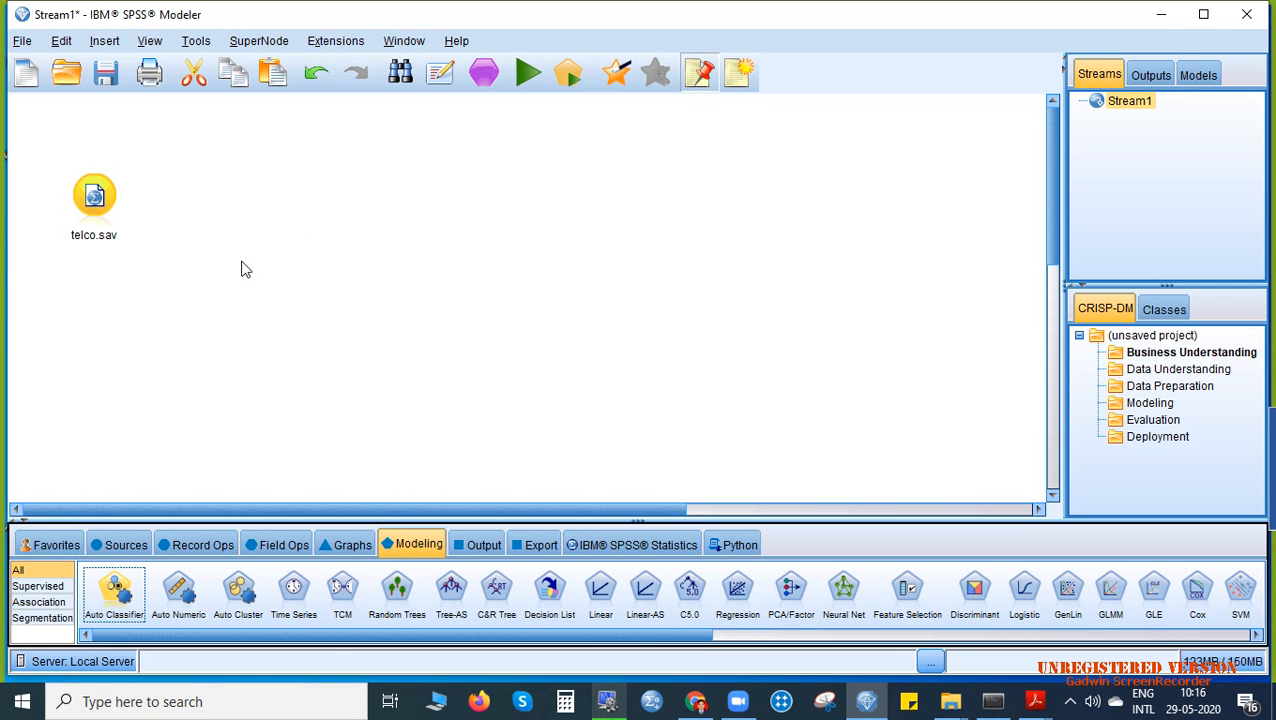
pyautogui.doubleClick(121, 596)
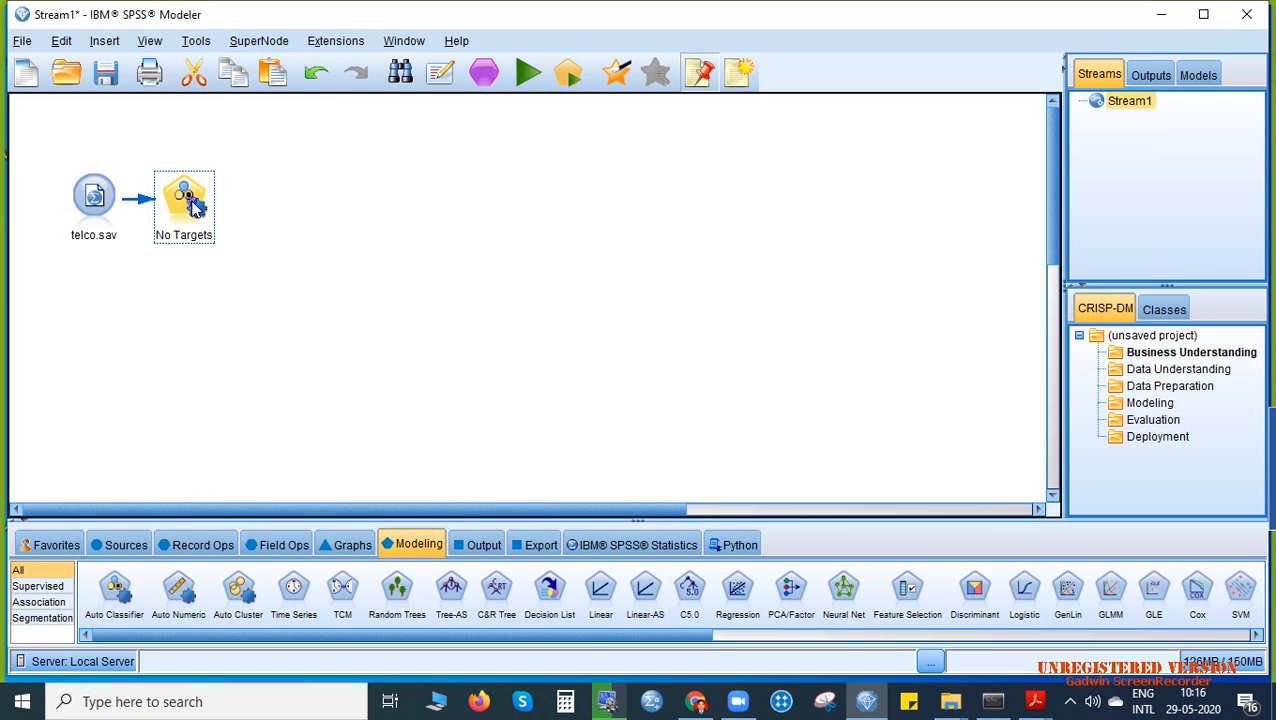
pyautogui.rightClick(191, 199)
pyautogui.click(222, 218)
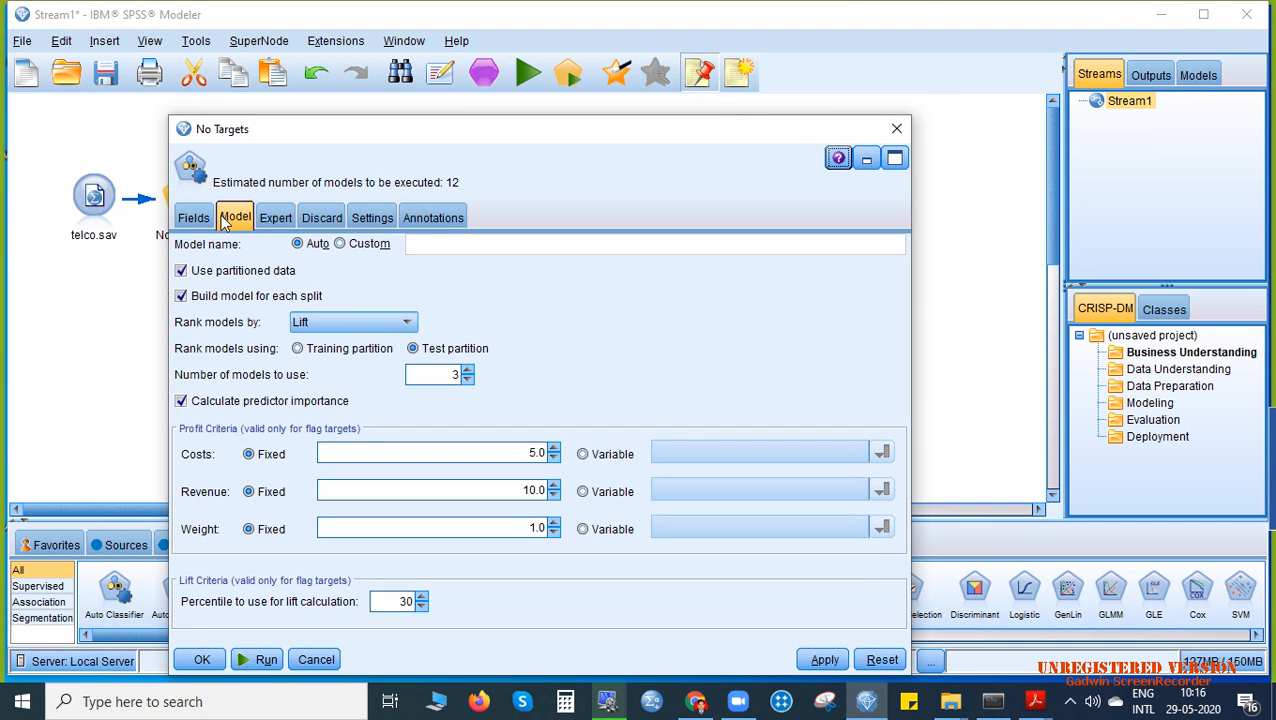
pyautogui.click(896, 129)
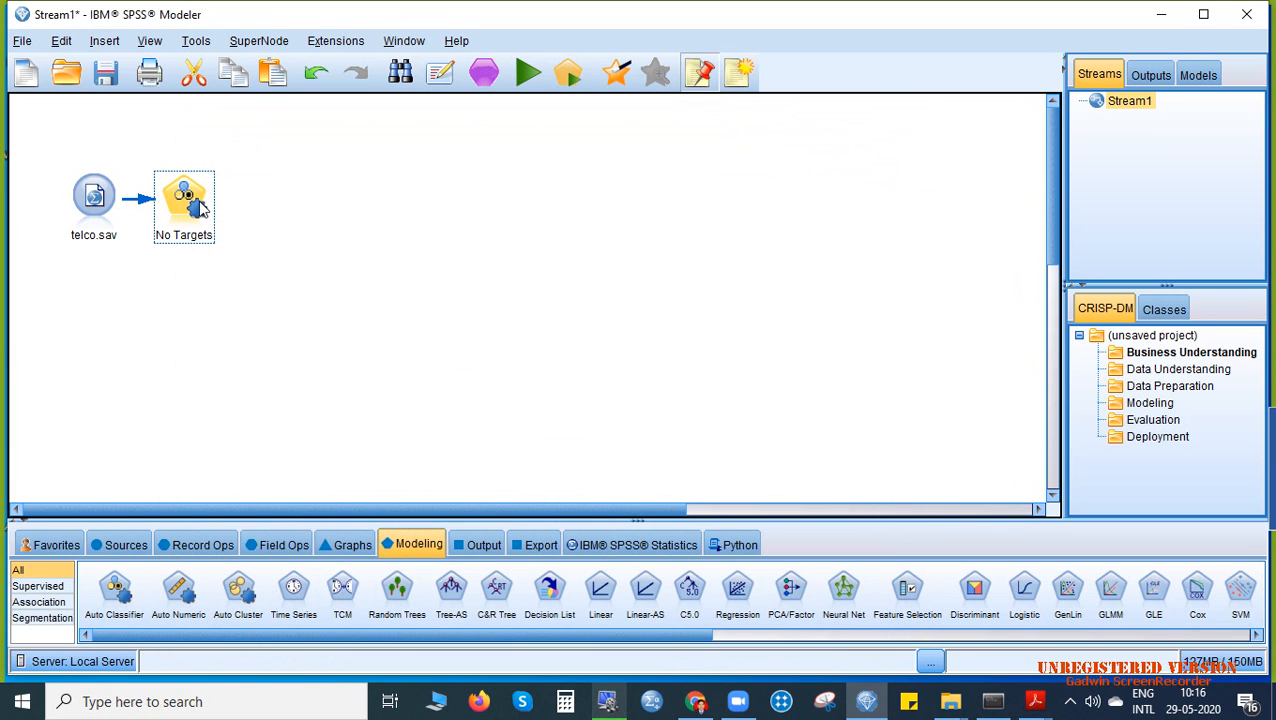
# Move the Auto Classifier node higher on the canvas and add a Type node connected to telco.sav
pyautogui.moveTo(177, 194); pyautogui.dragTo(189, 139)
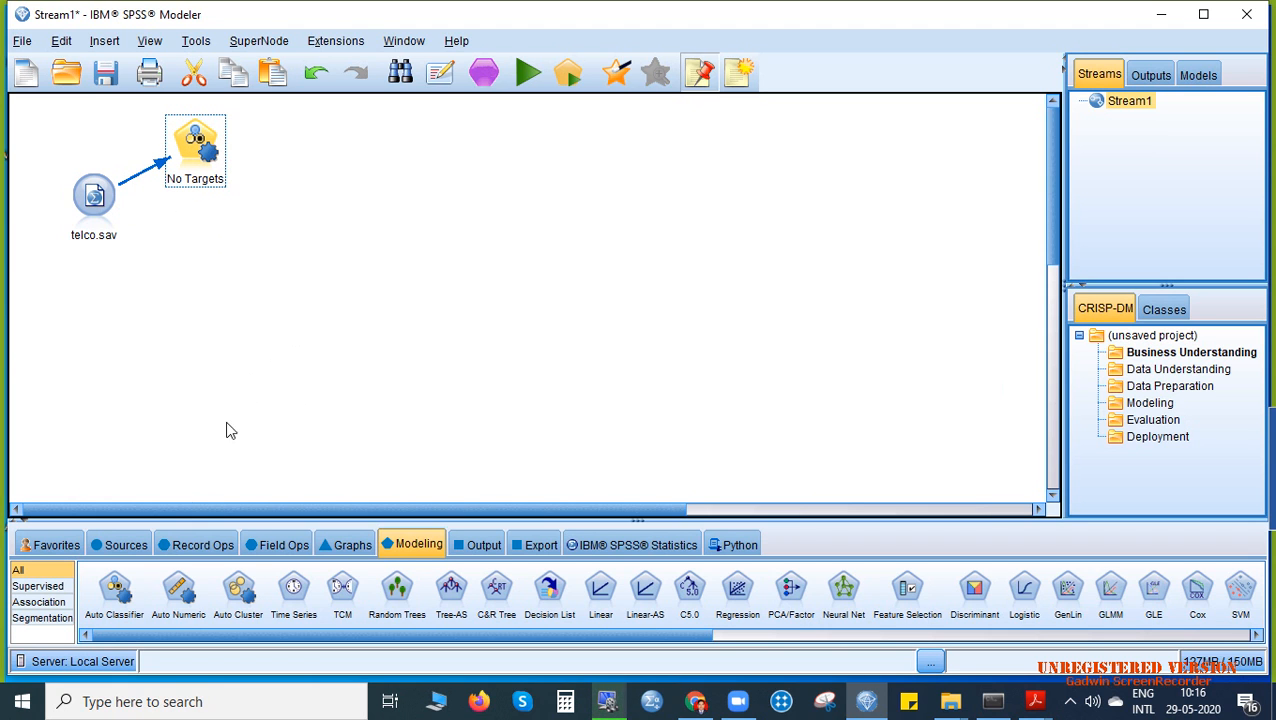
pyautogui.click(270, 550)
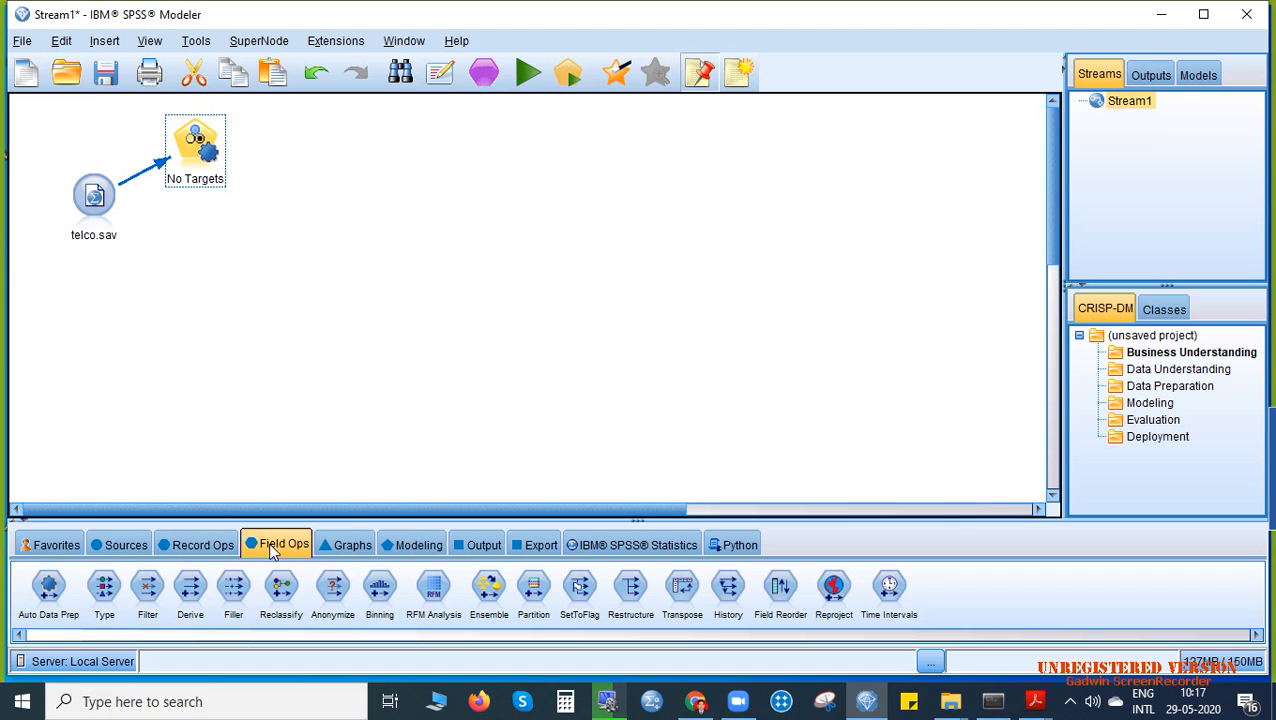
pyautogui.doubleClick(104, 596)
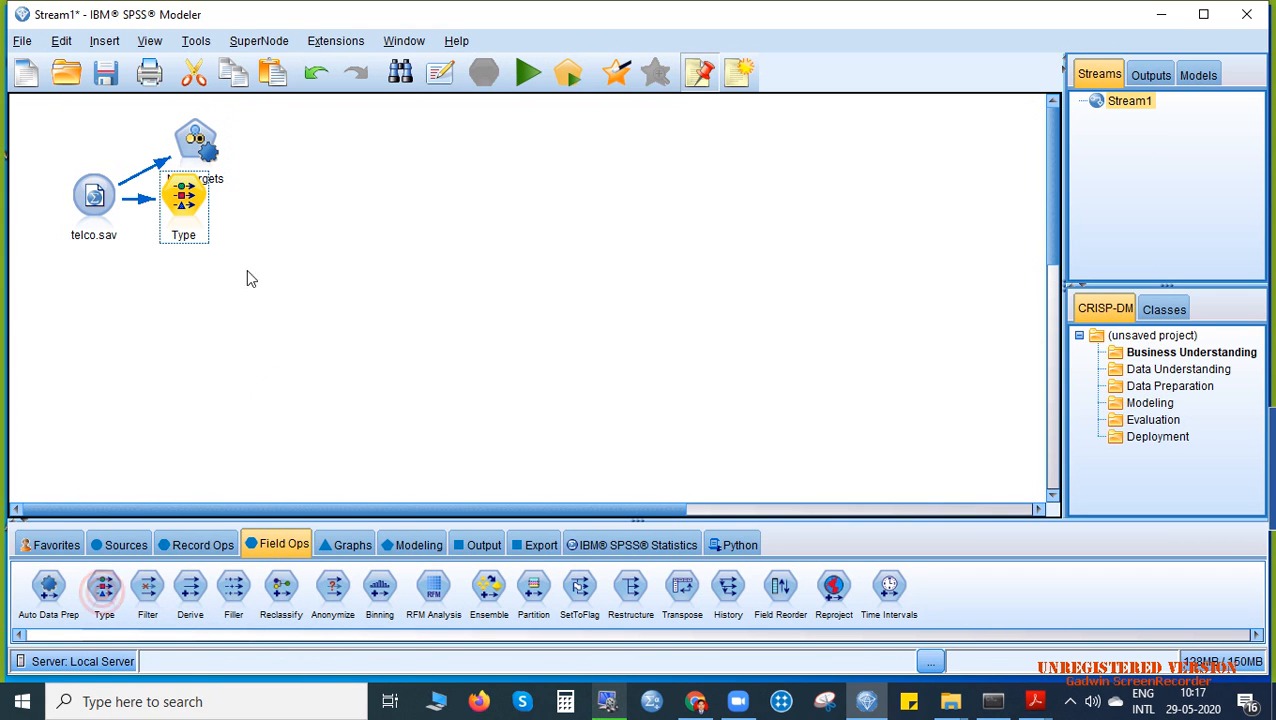
# Open the Type node's settings in full size and examine the list of fields from region to churn
pyautogui.rightClick(182, 207)
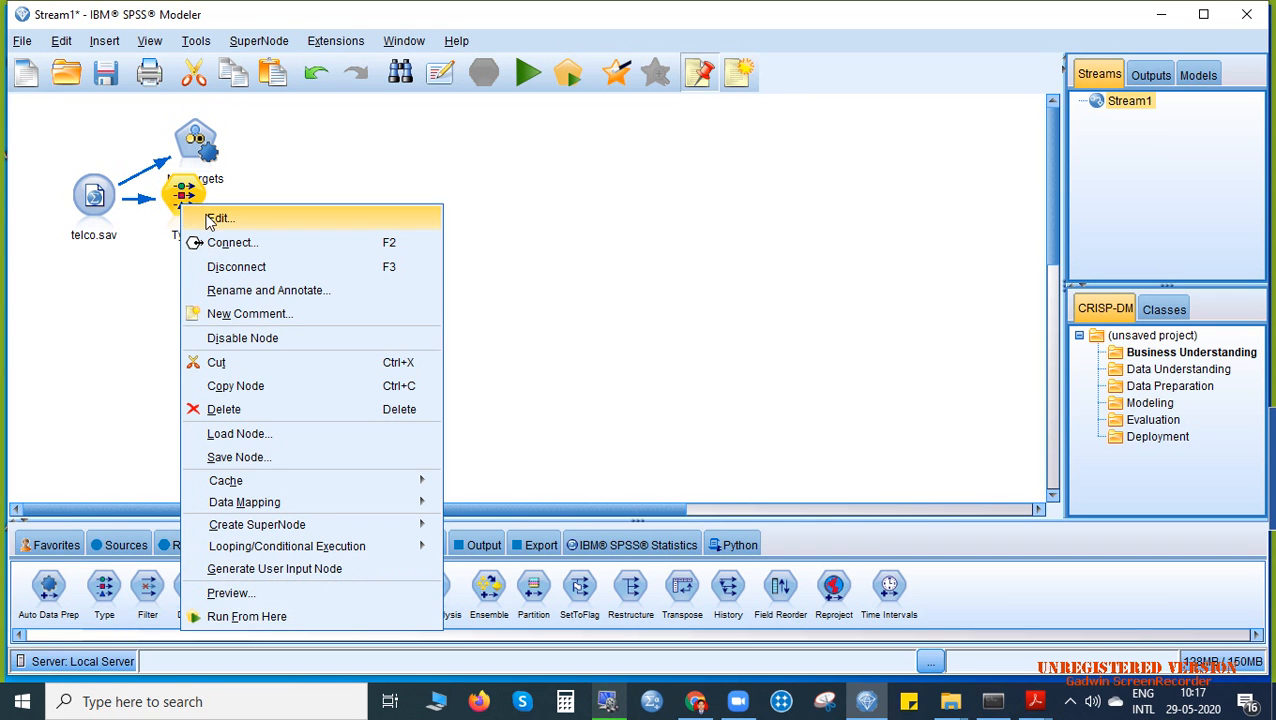
pyautogui.click(218, 218)
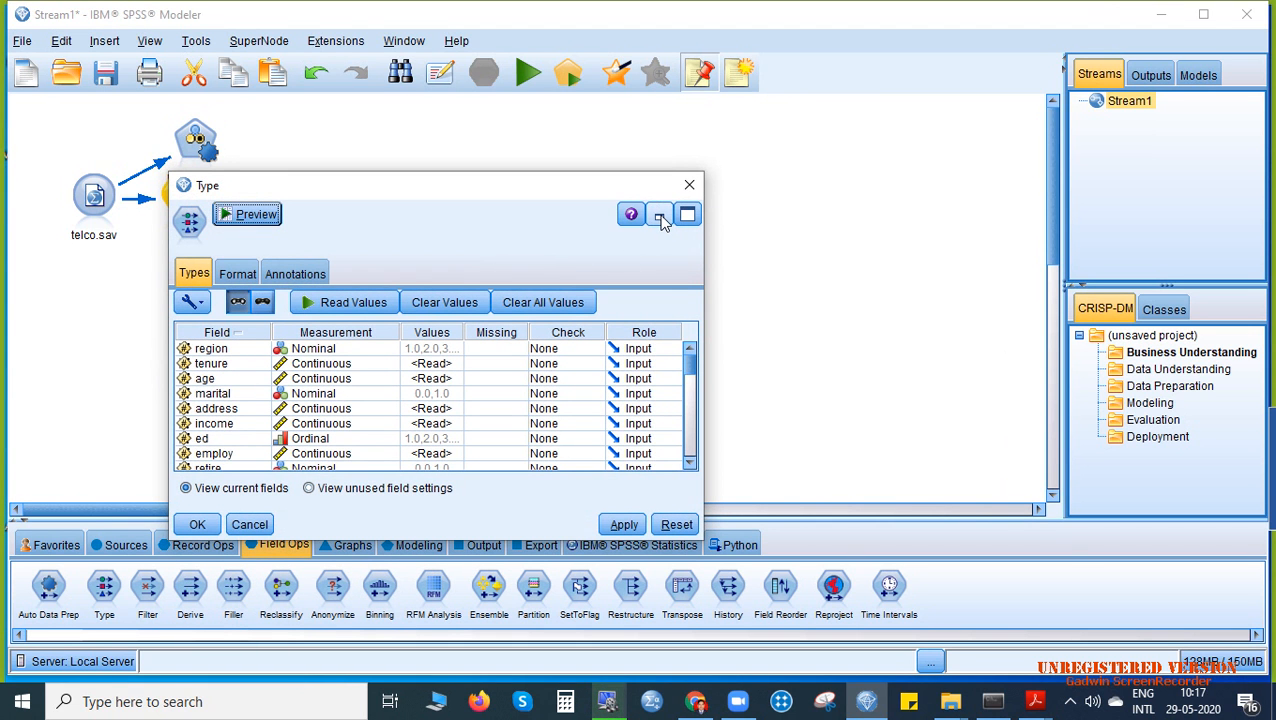
pyautogui.click(687, 214)
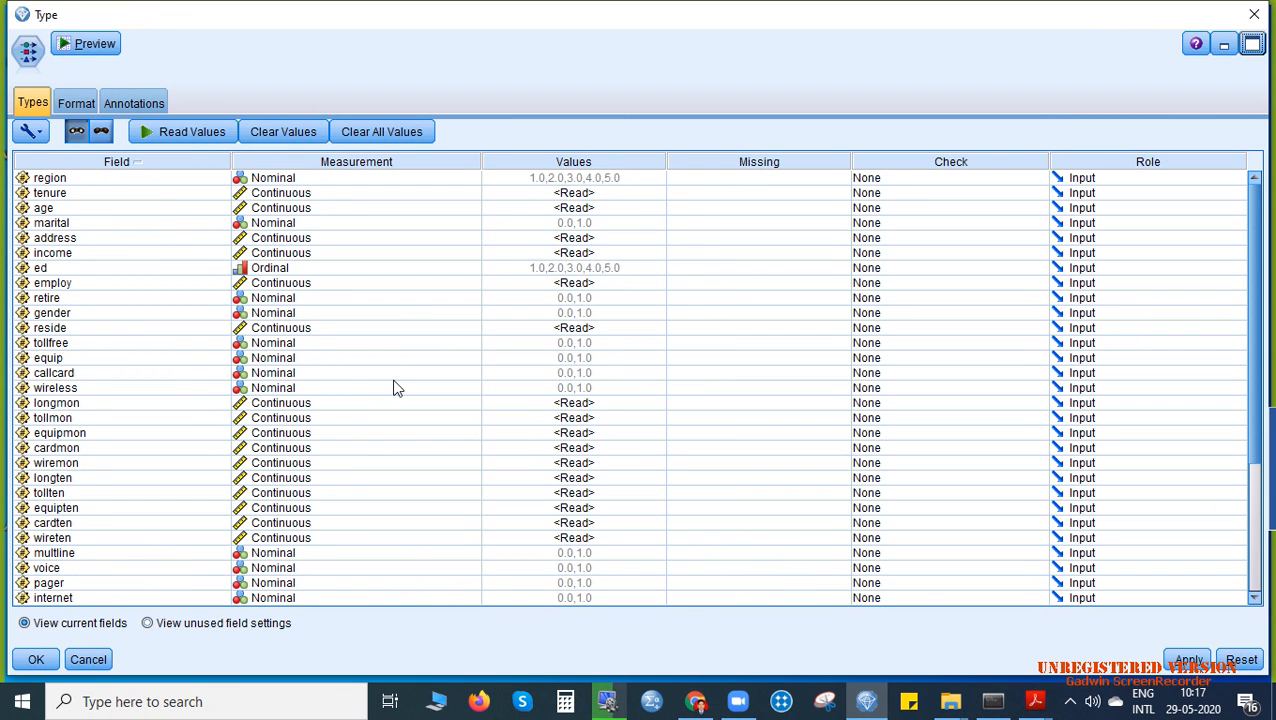
pyautogui.scroll(-5, 393, 388)
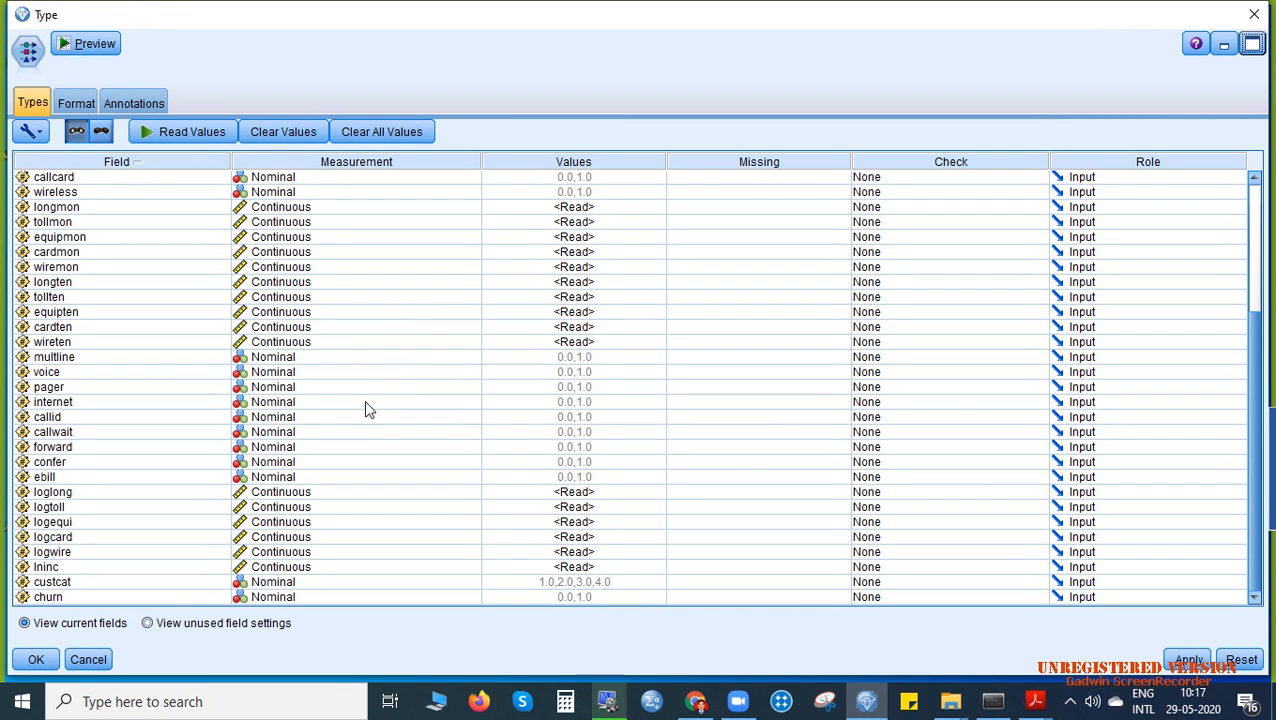
pyautogui.scroll(5, 160, 370)
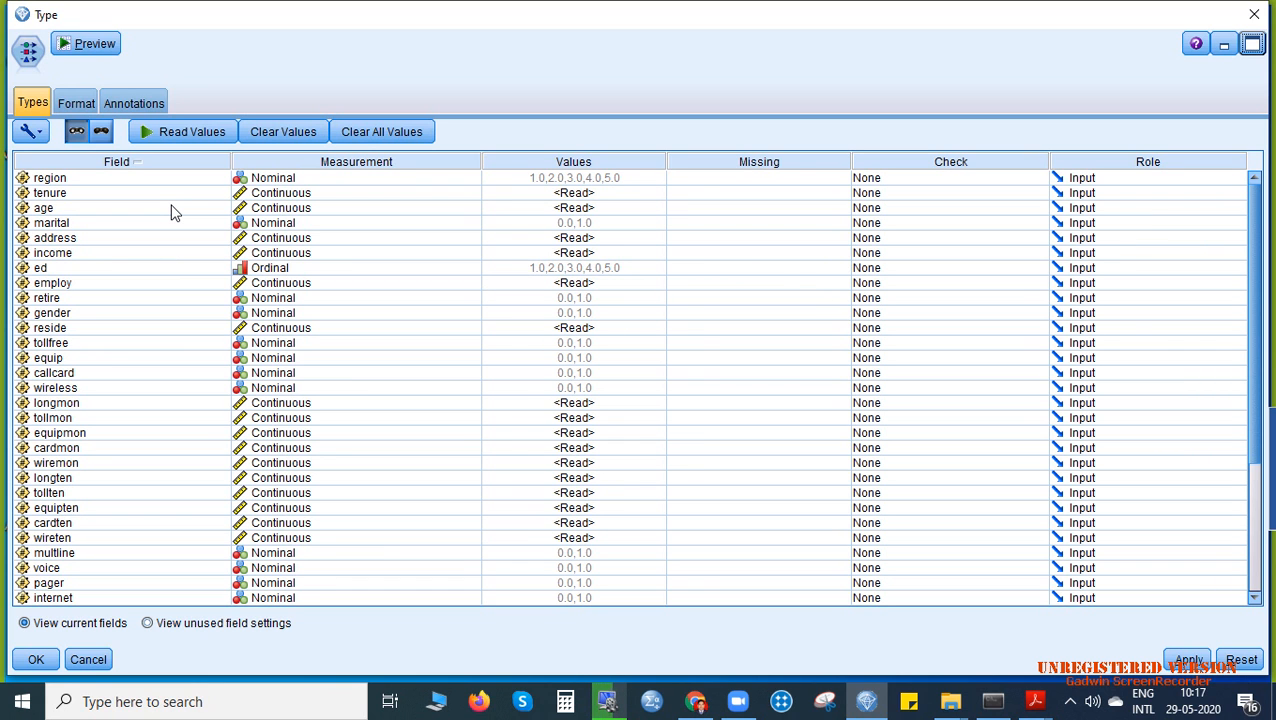
pyautogui.scroll(-5, 172, 212)
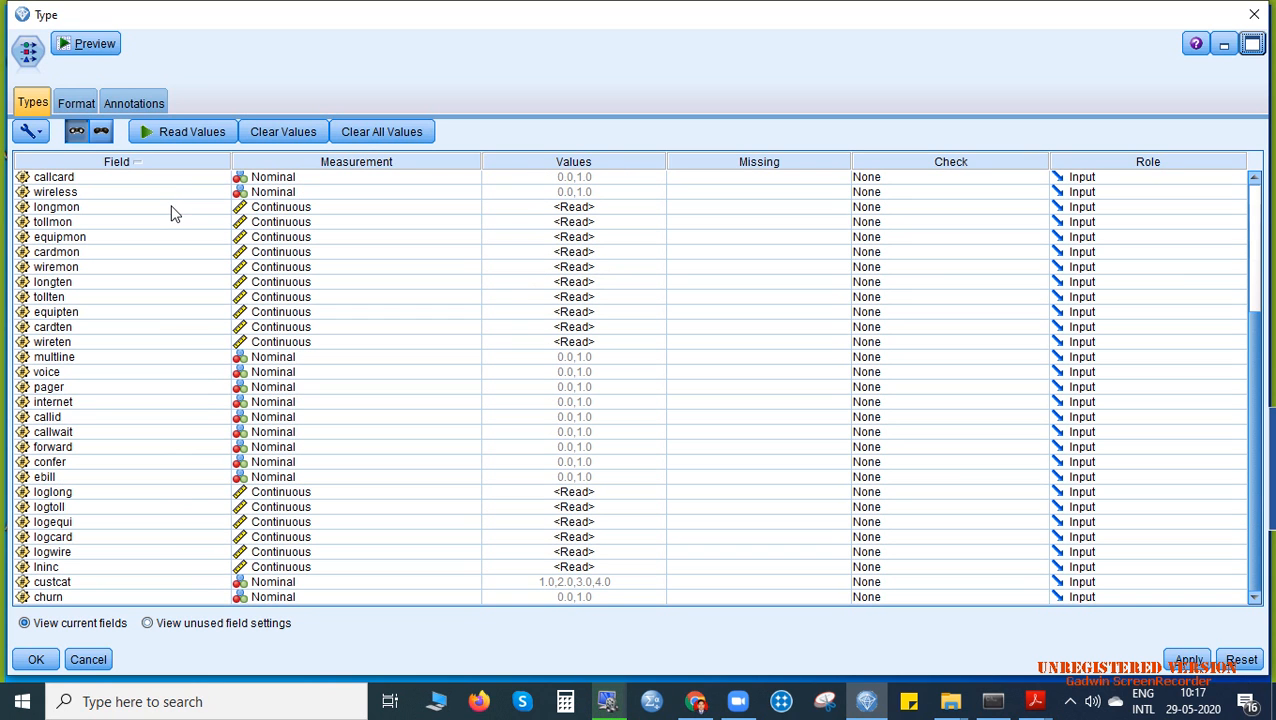
# Set the role of the churn field to Target in the Type node and apply the change
pyautogui.click(95, 600)
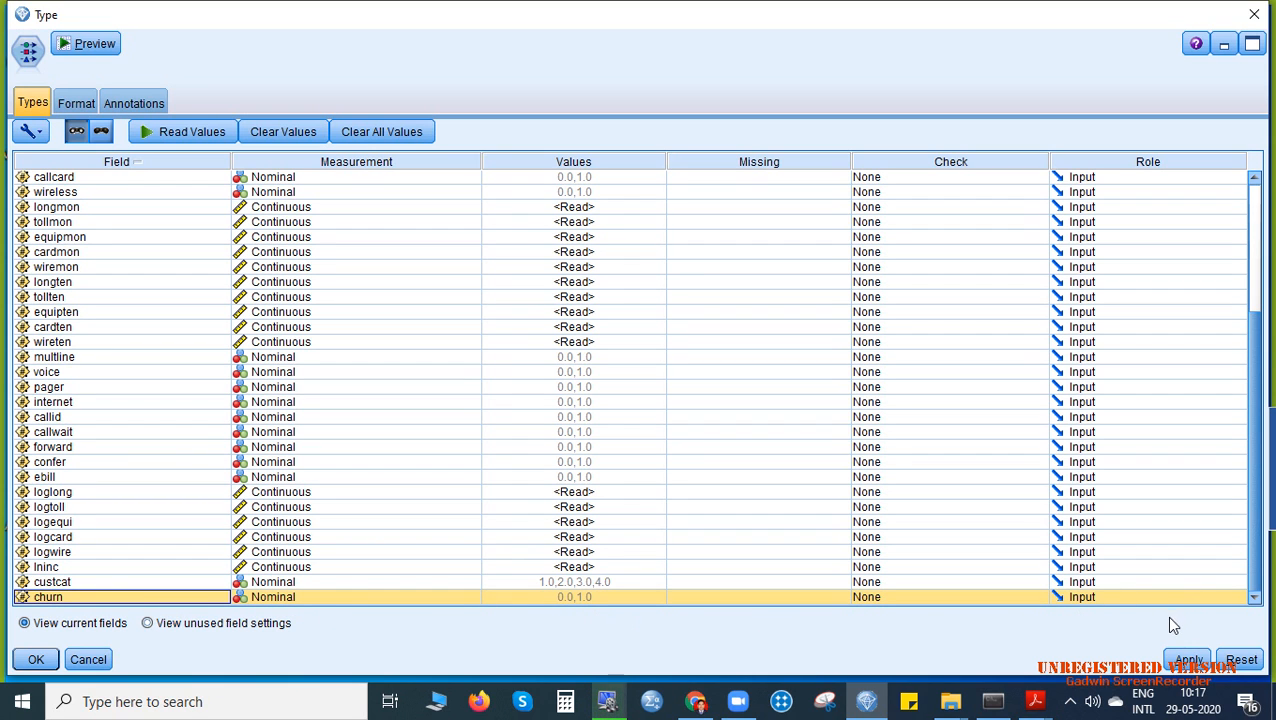
pyautogui.click(1162, 163)
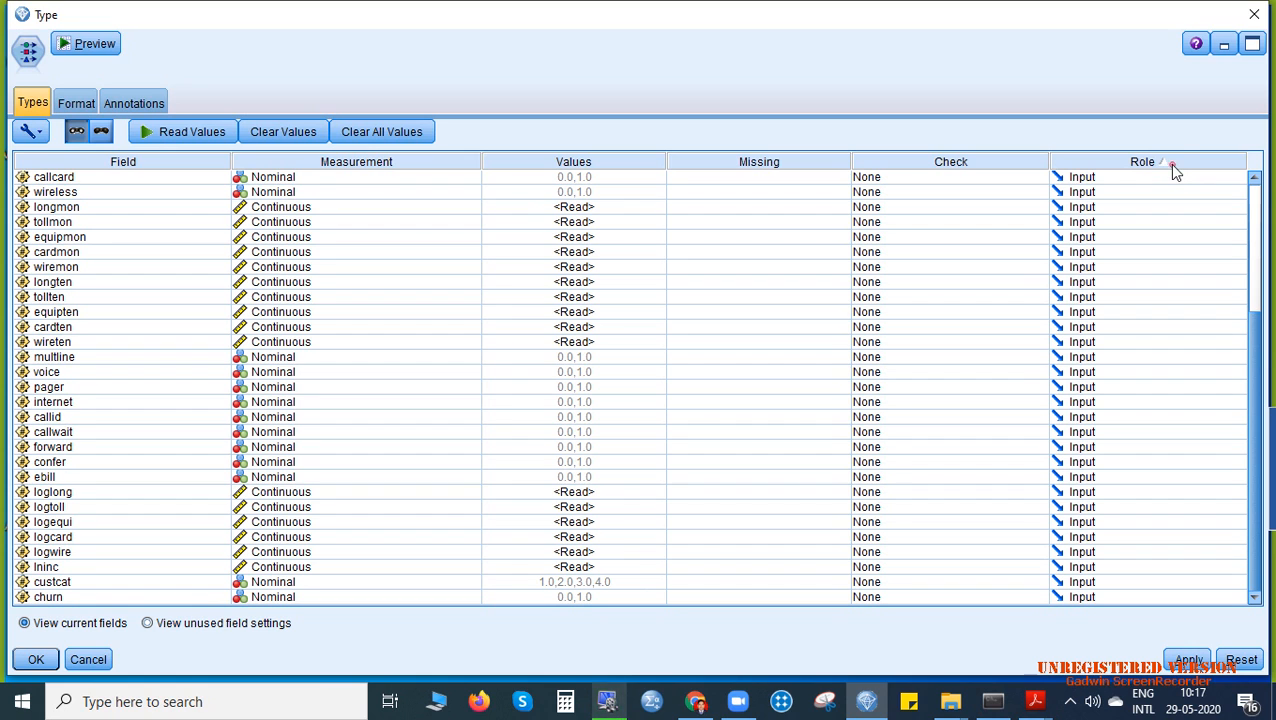
pyautogui.click(1173, 167)
pyautogui.click(1172, 165)
pyautogui.click(1173, 167)
pyautogui.click(1168, 165)
pyautogui.click(1225, 597)
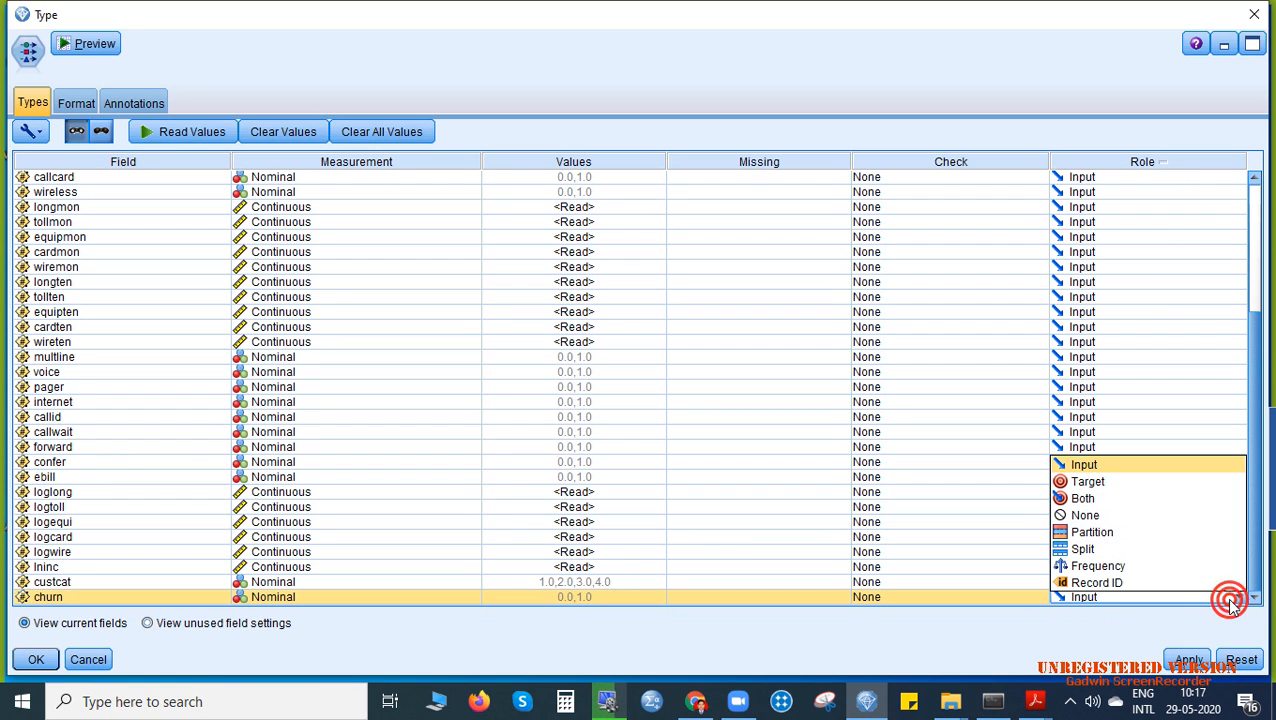
pyautogui.click(1106, 481)
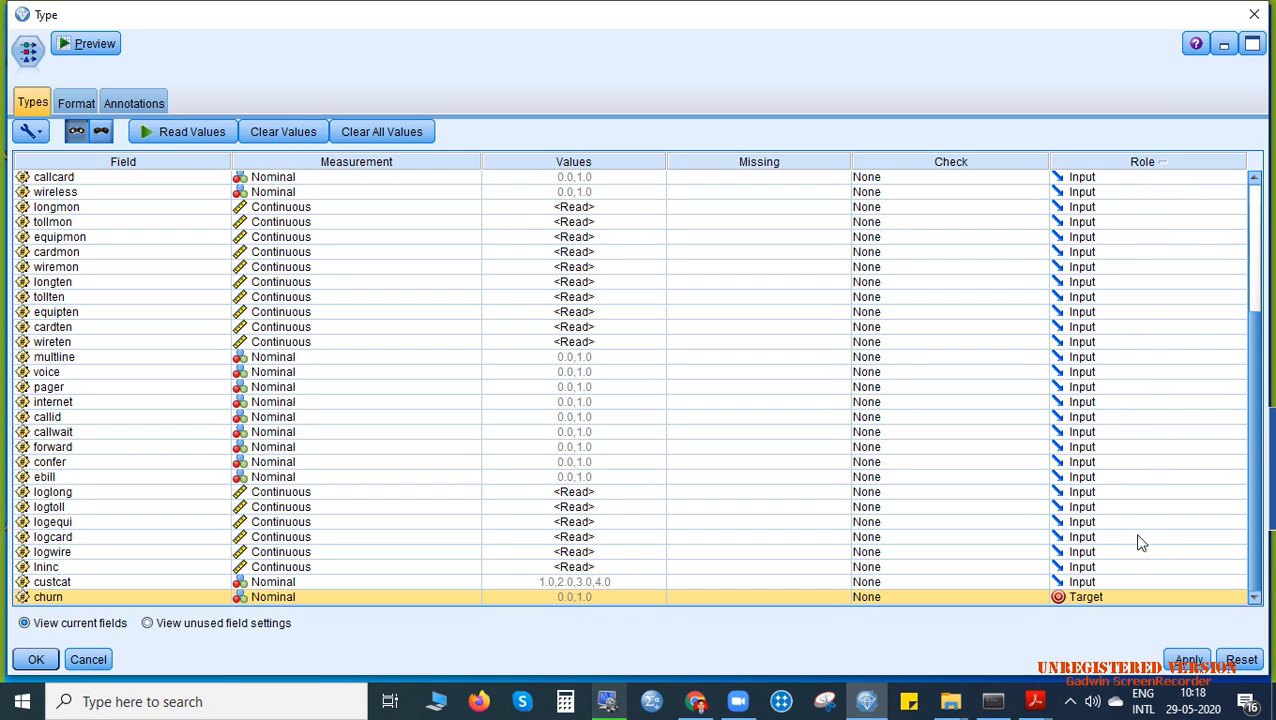
pyautogui.click(1188, 659)
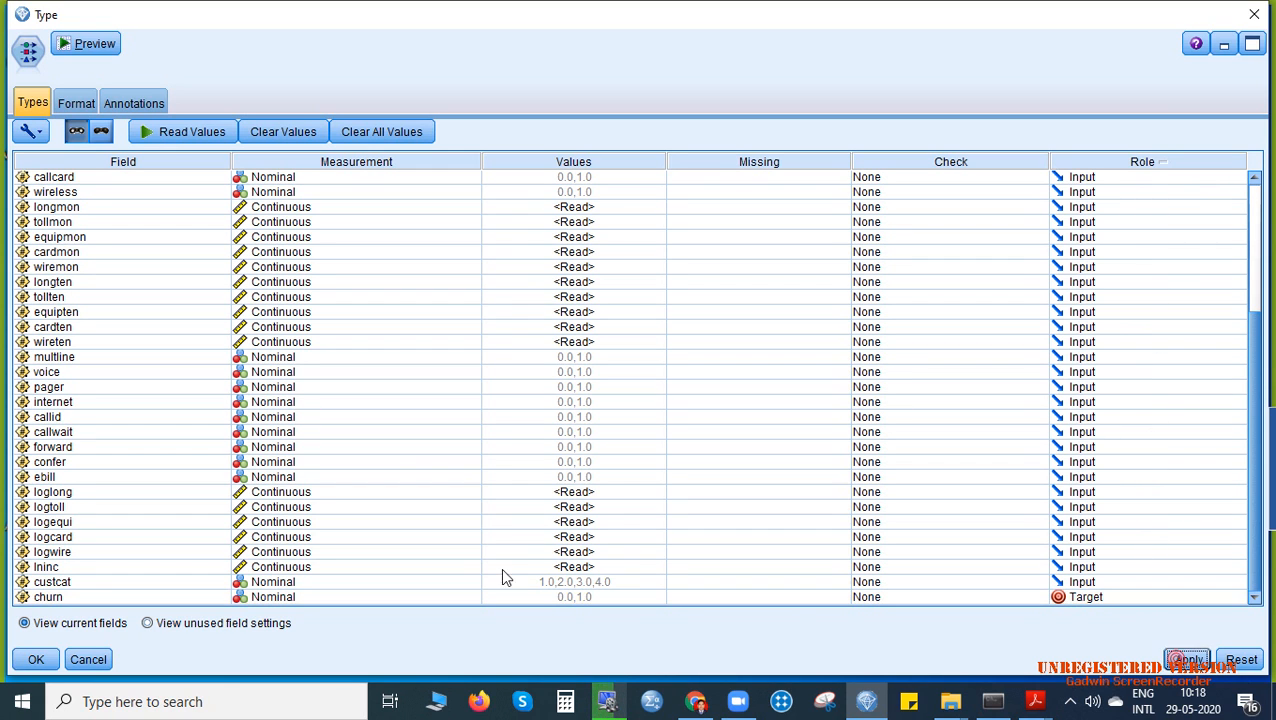
pyautogui.click(29, 664)
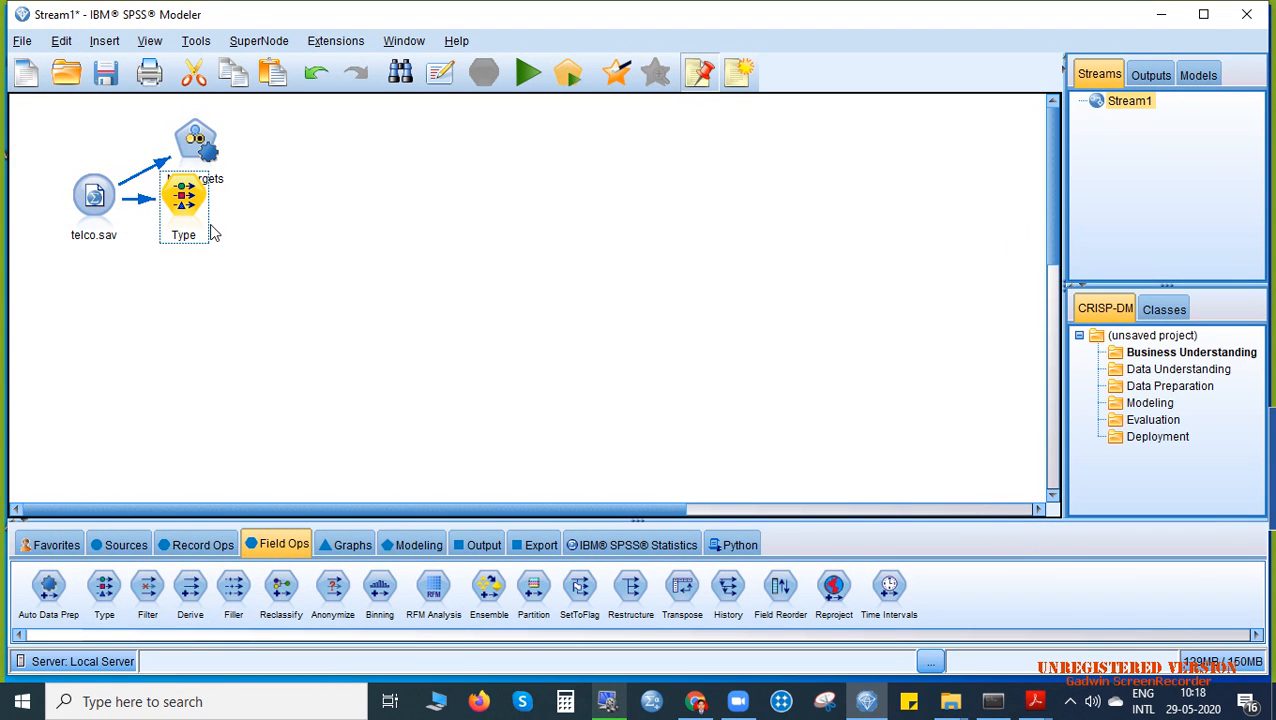
# Cut the Auto Classifier node attached directly to telco.sav from the stream and display the available modeling nodes
pyautogui.rightClick(205, 147)
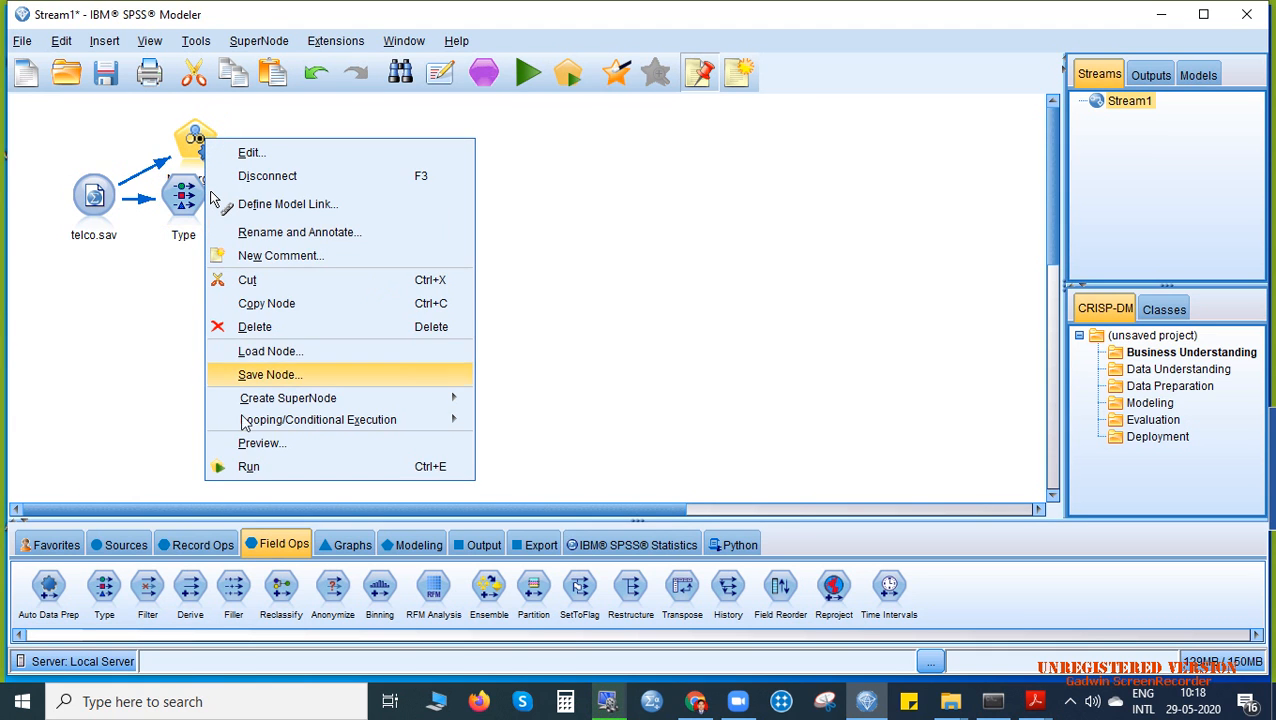
pyautogui.click(258, 281)
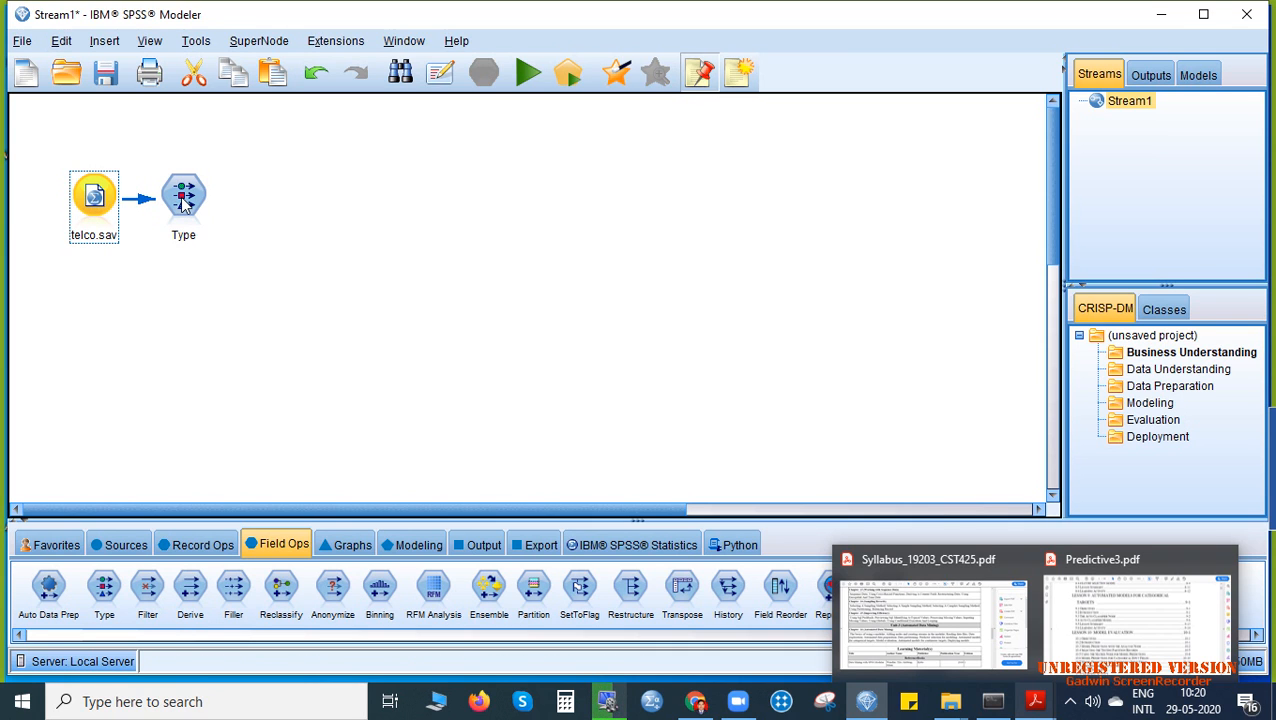
pyautogui.click(414, 542)
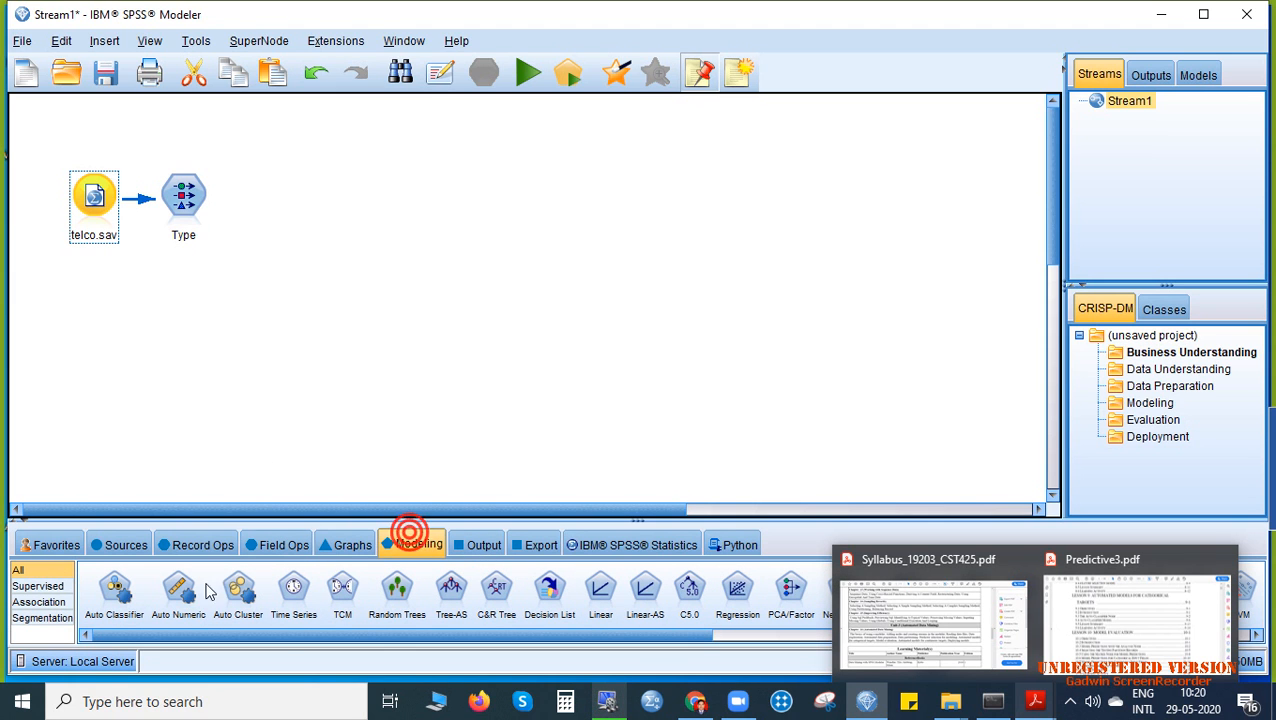
pyautogui.doubleClick(114, 592)
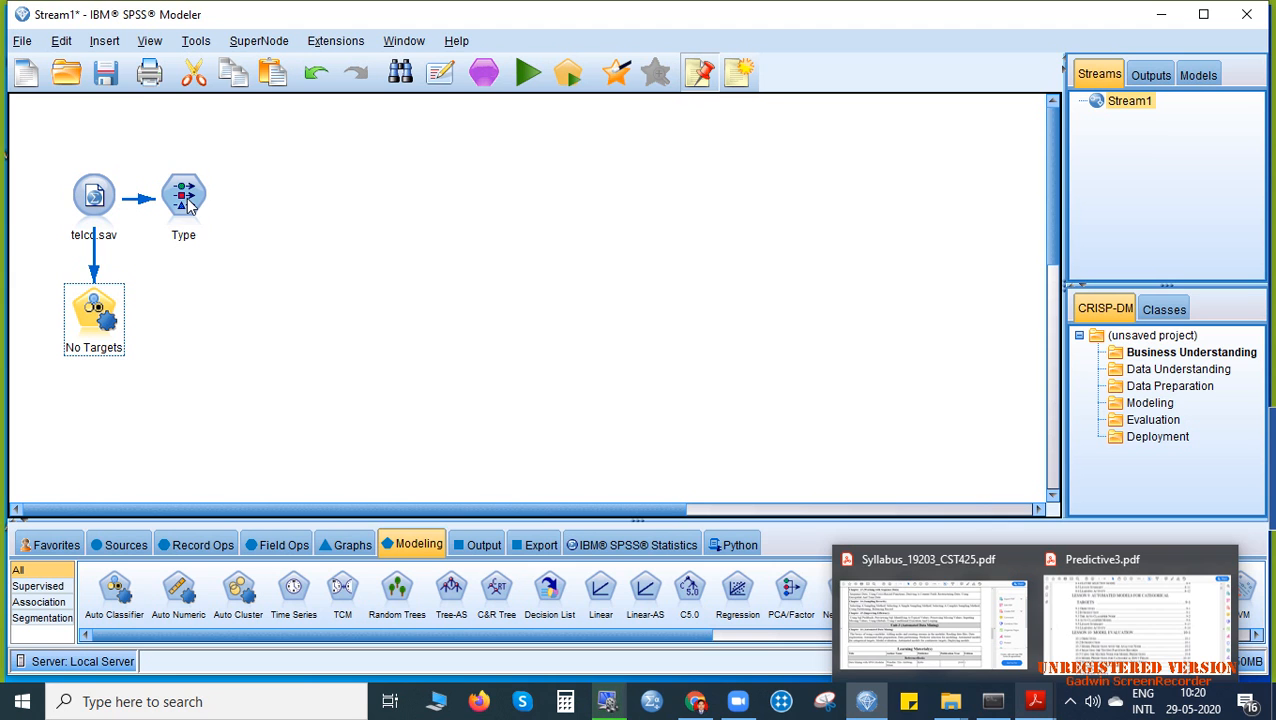
pyautogui.rightClick(95, 308)
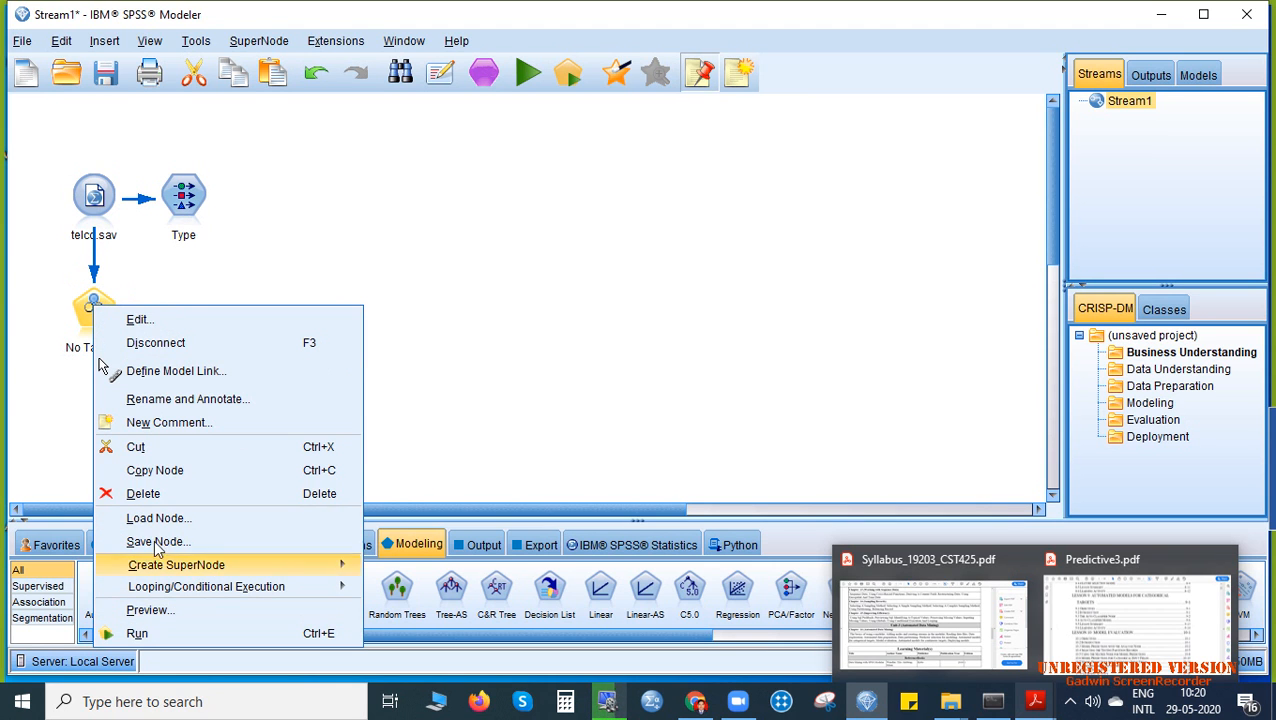
pyautogui.click(158, 450)
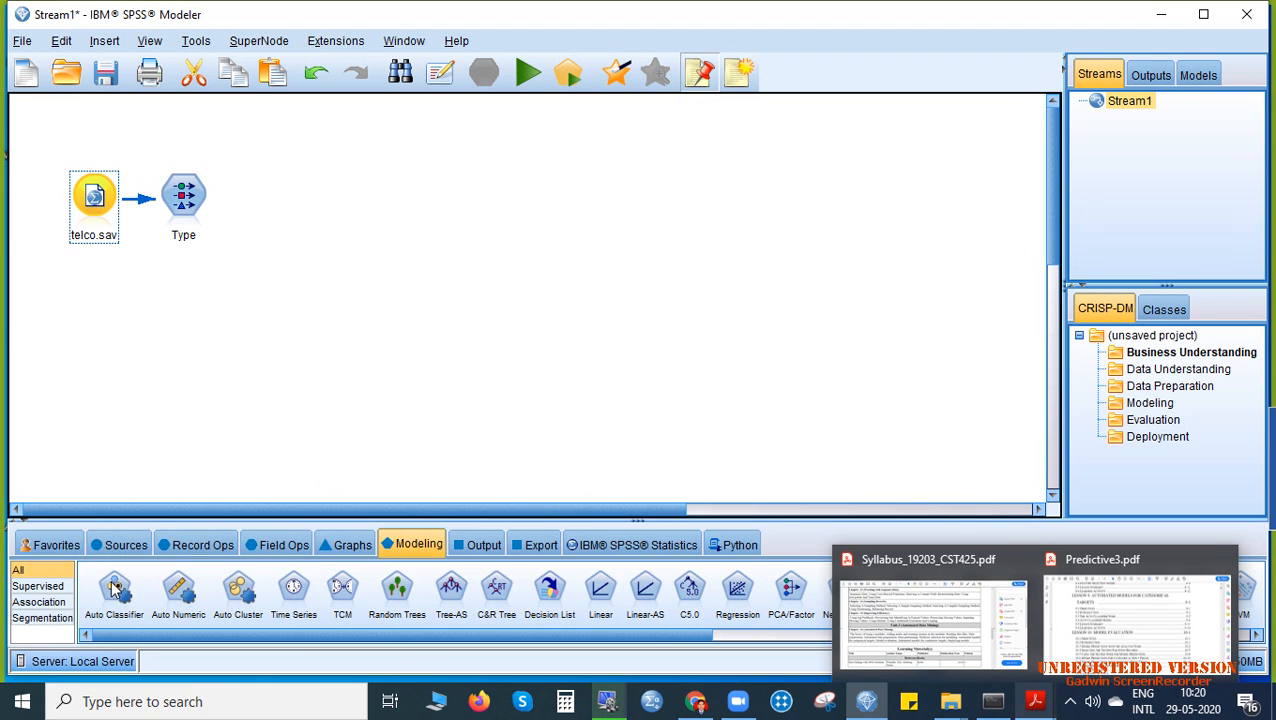
# Place an Auto Classifier node beside the Type node and connect the Type node to it
pyautogui.moveTo(114, 587); pyautogui.dragTo(275, 190)
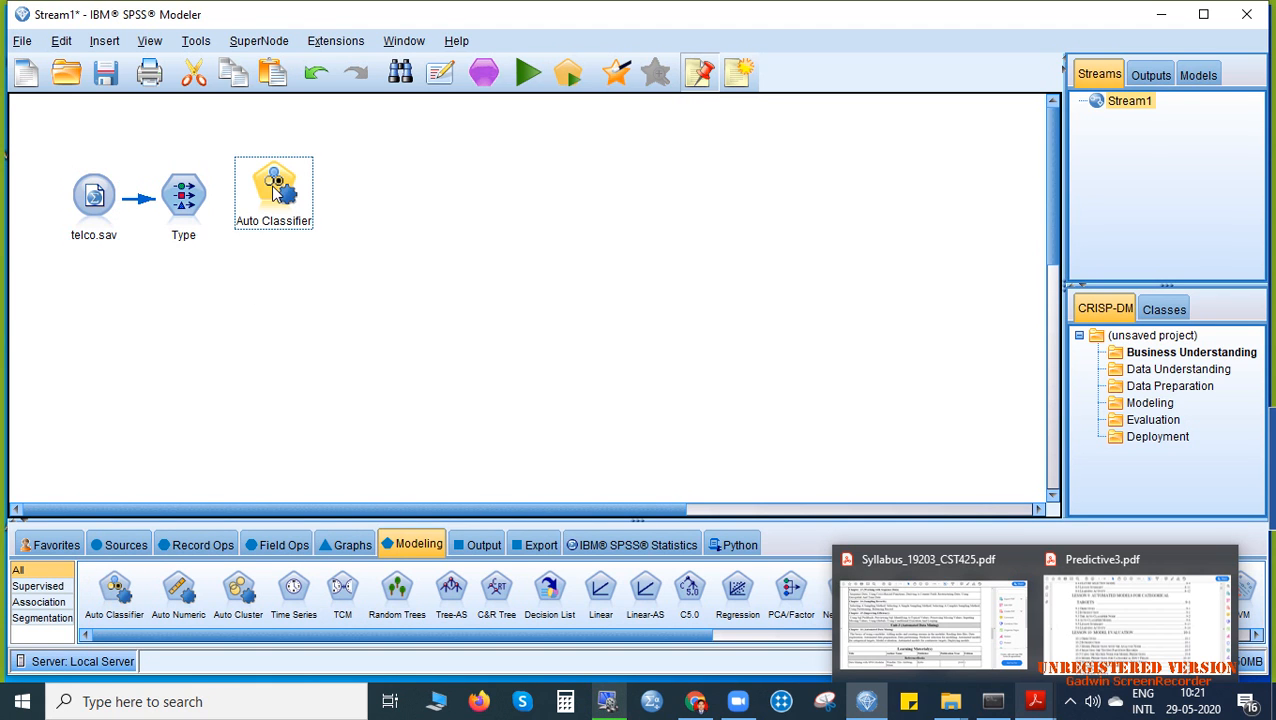
pyautogui.rightClick(192, 198)
pyautogui.click(214, 234)
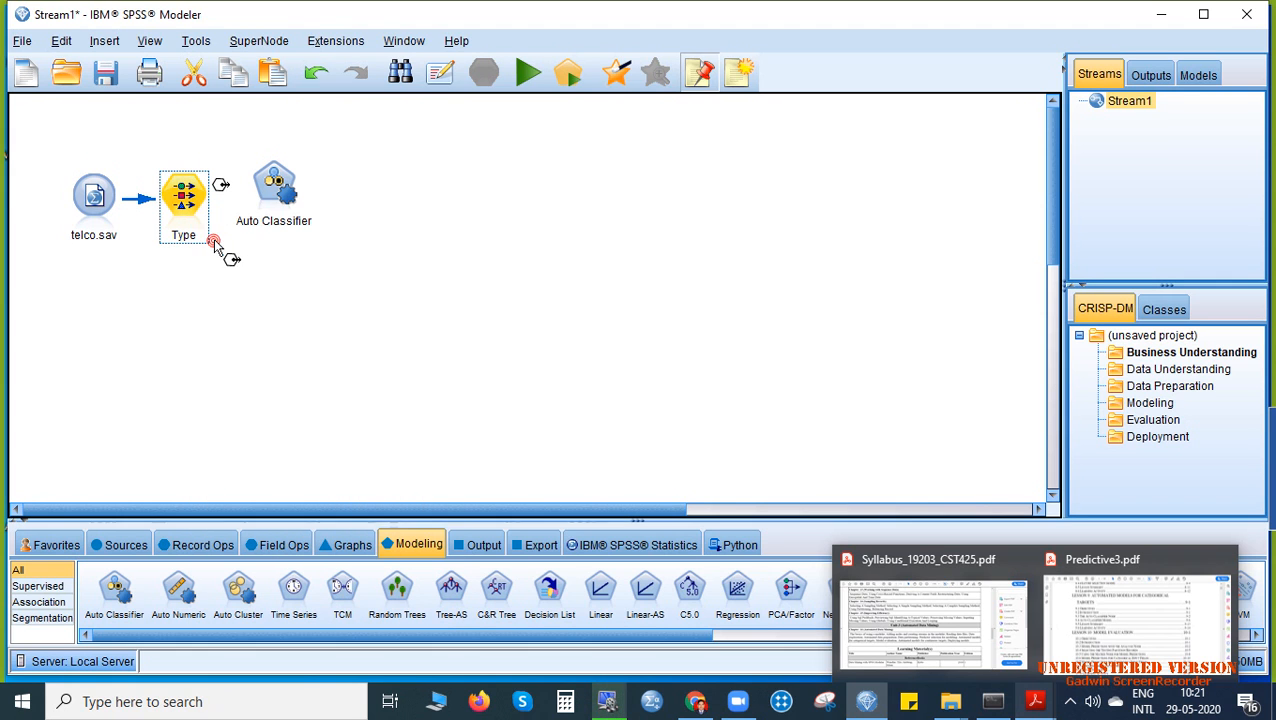
pyautogui.click(278, 200)
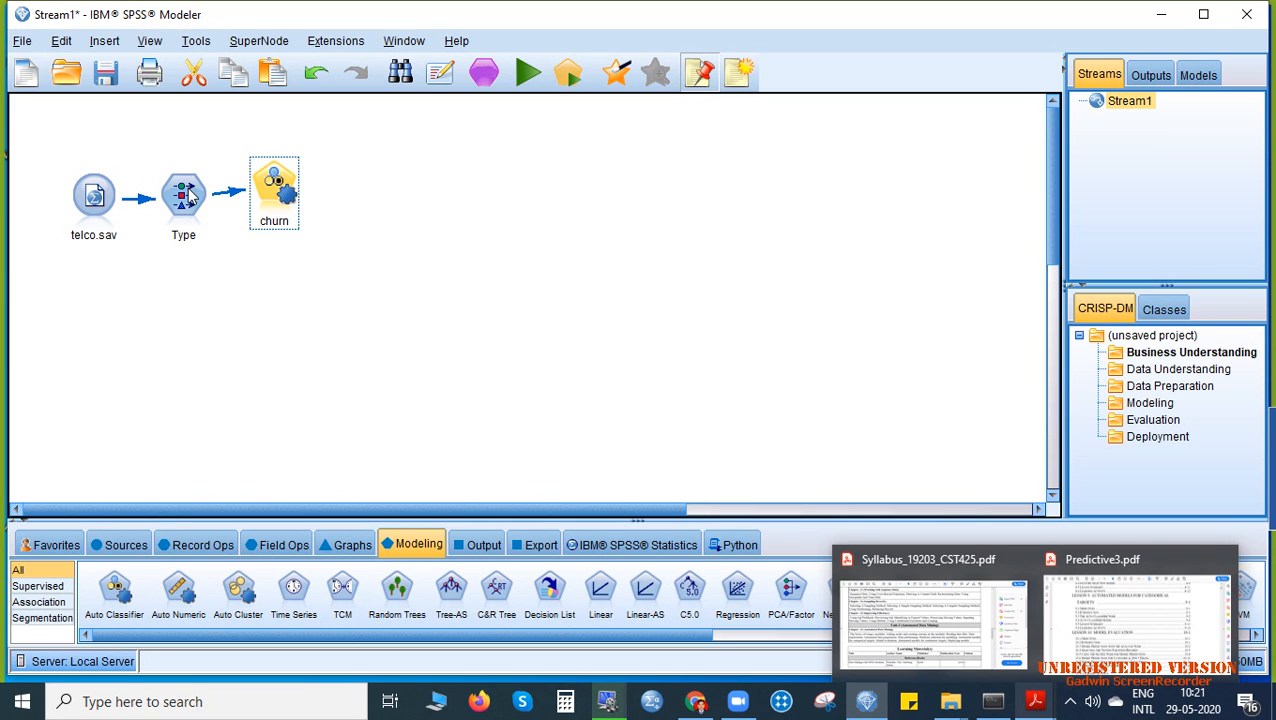
# Run the churn Auto Classifier node to build the models
pyautogui.rightClick(272, 190)
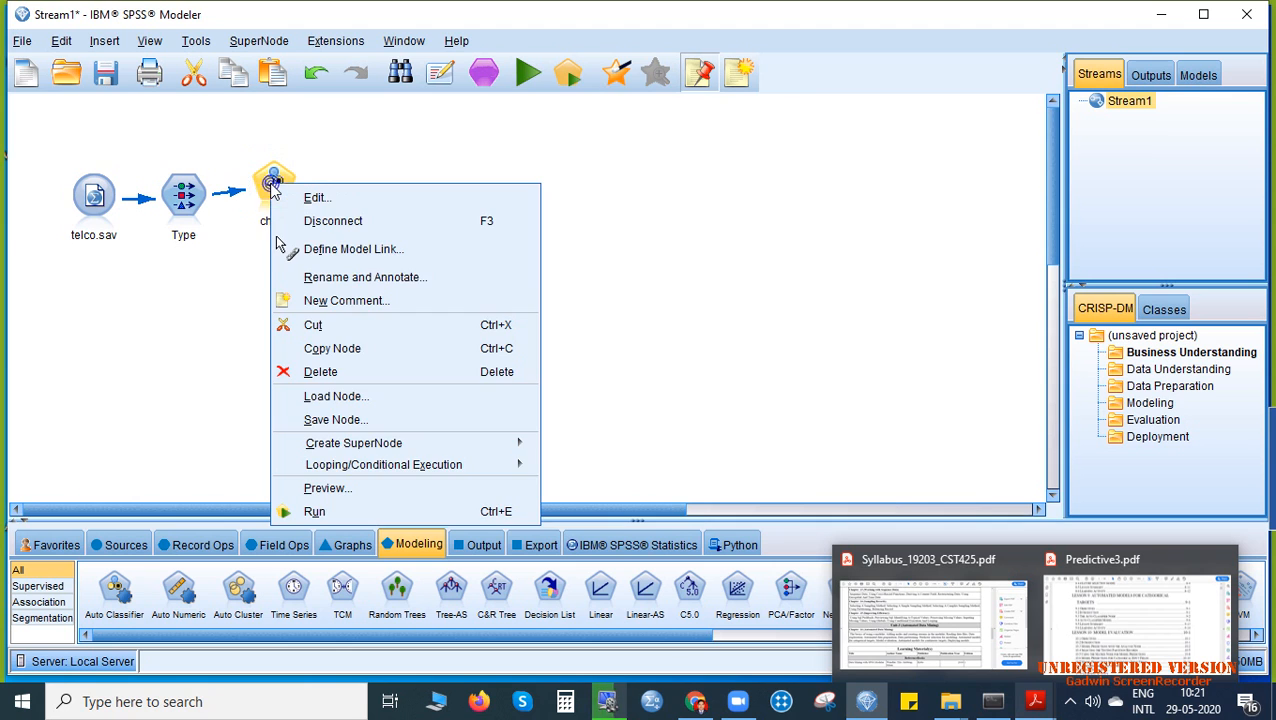
pyautogui.click(313, 512)
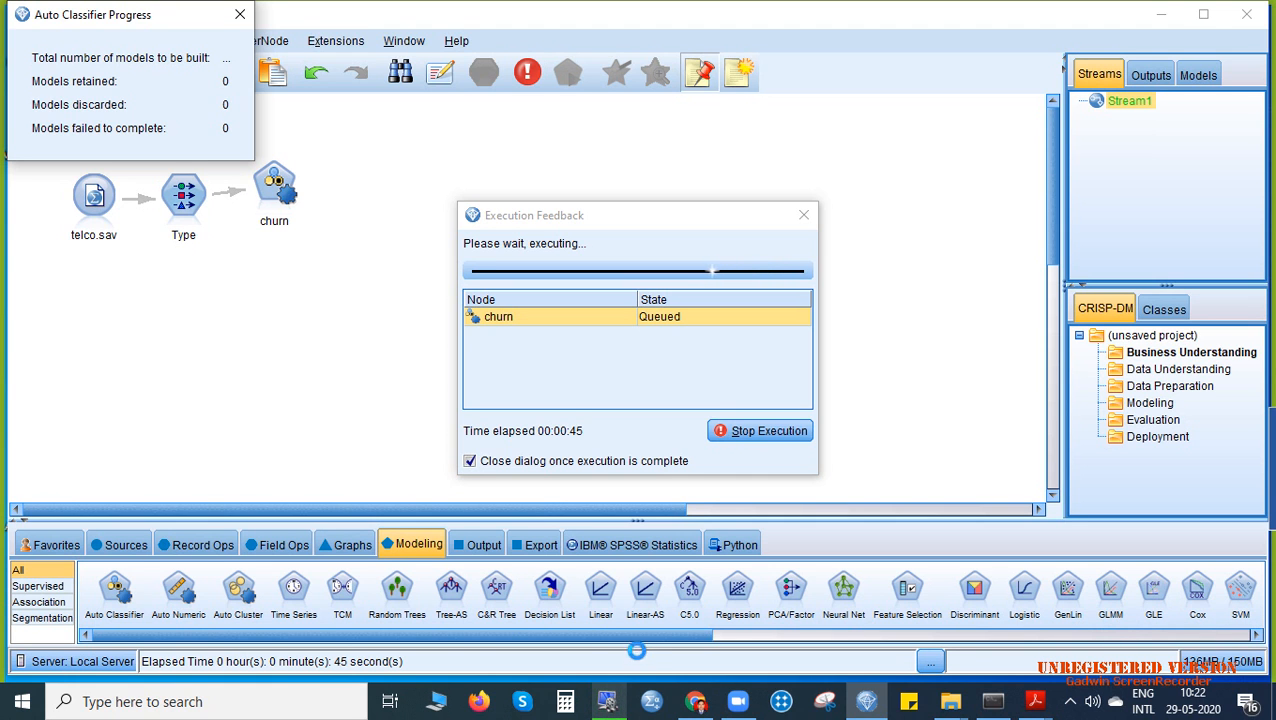
pyautogui.moveTo(600, 634); pyautogui.dragTo(1241, 636)
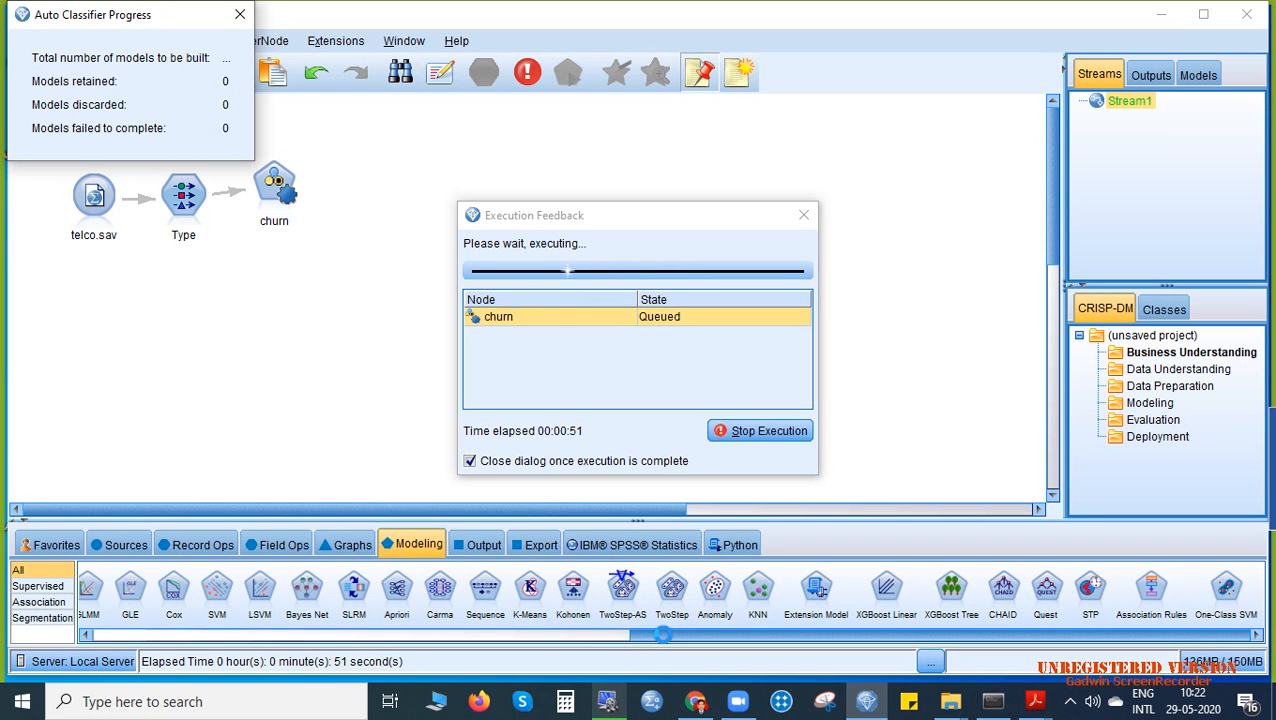
pyautogui.moveTo(654, 634); pyautogui.dragTo(95, 644)
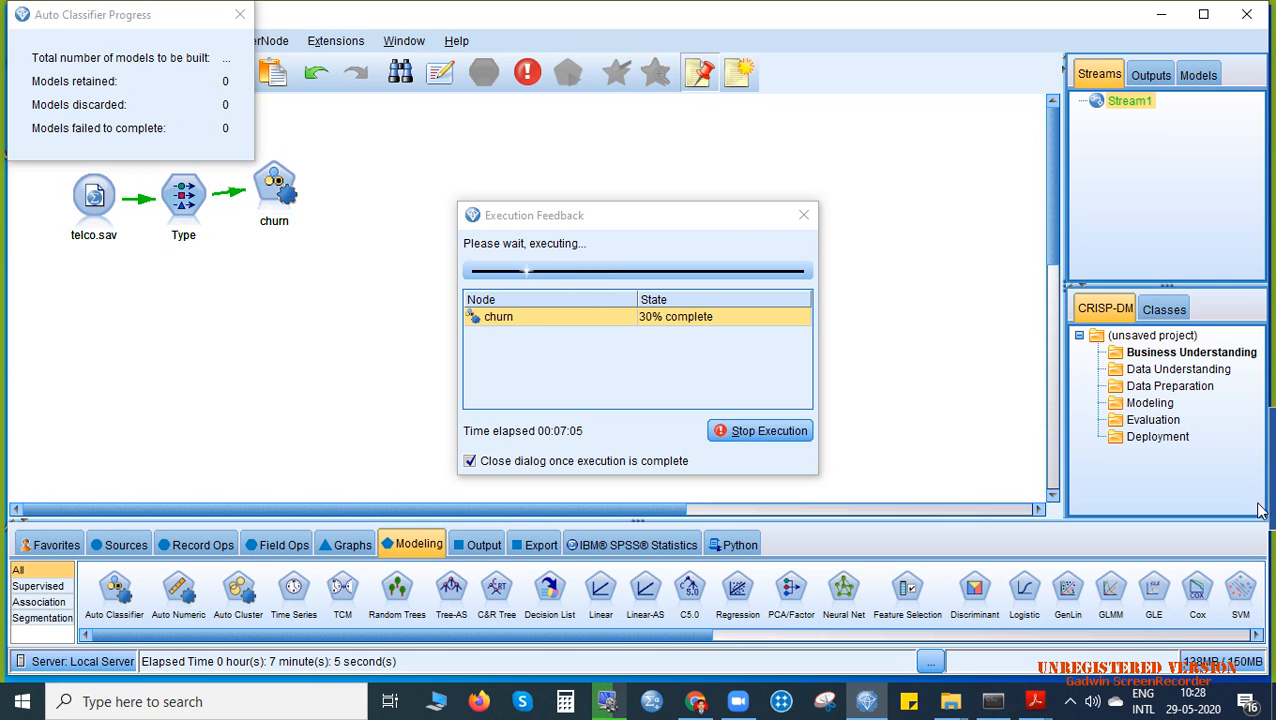
pyautogui.moveTo(1270, 460)
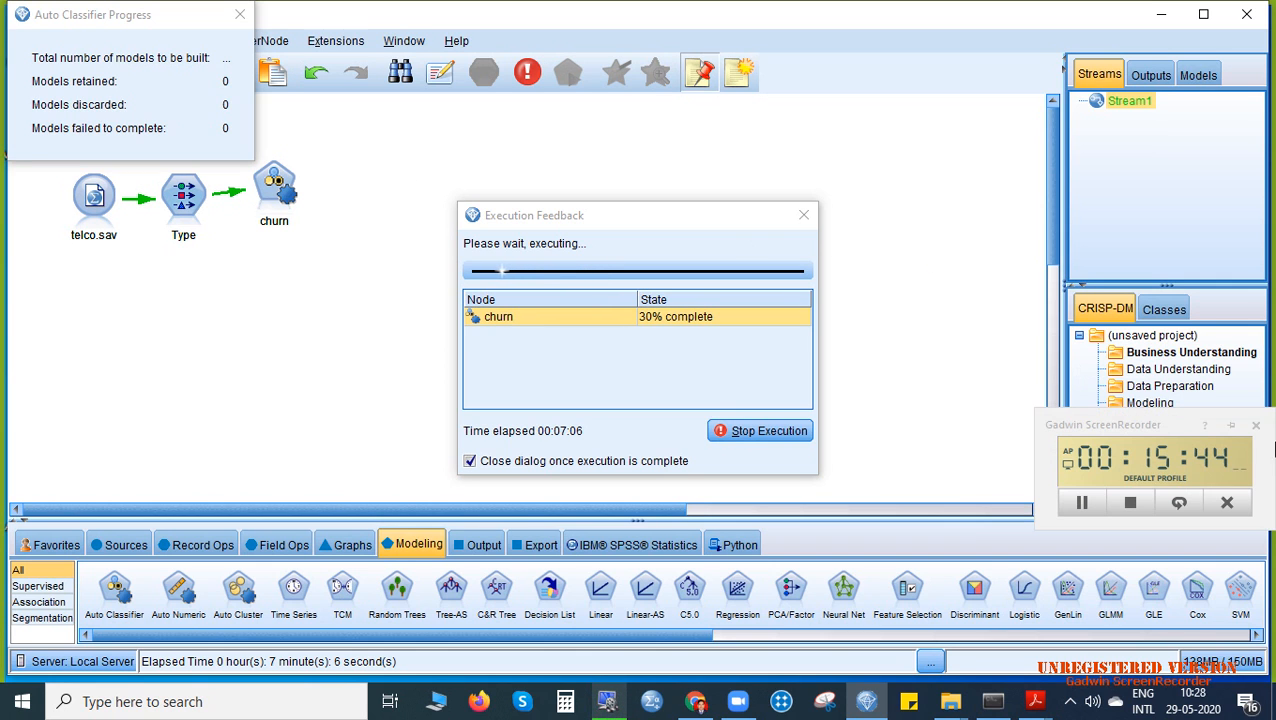
pyautogui.click(1083, 503)
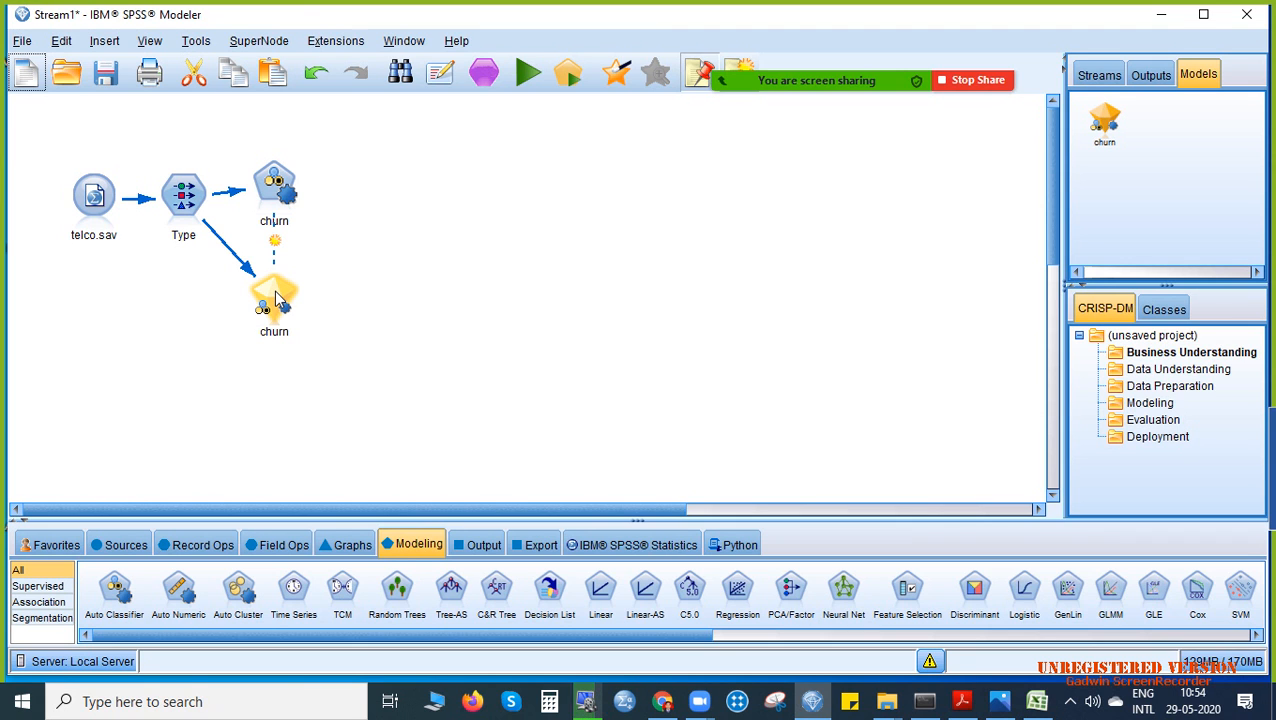
# Try to open the generated churn model nugget on the canvas
pyautogui.doubleClick(277, 299)
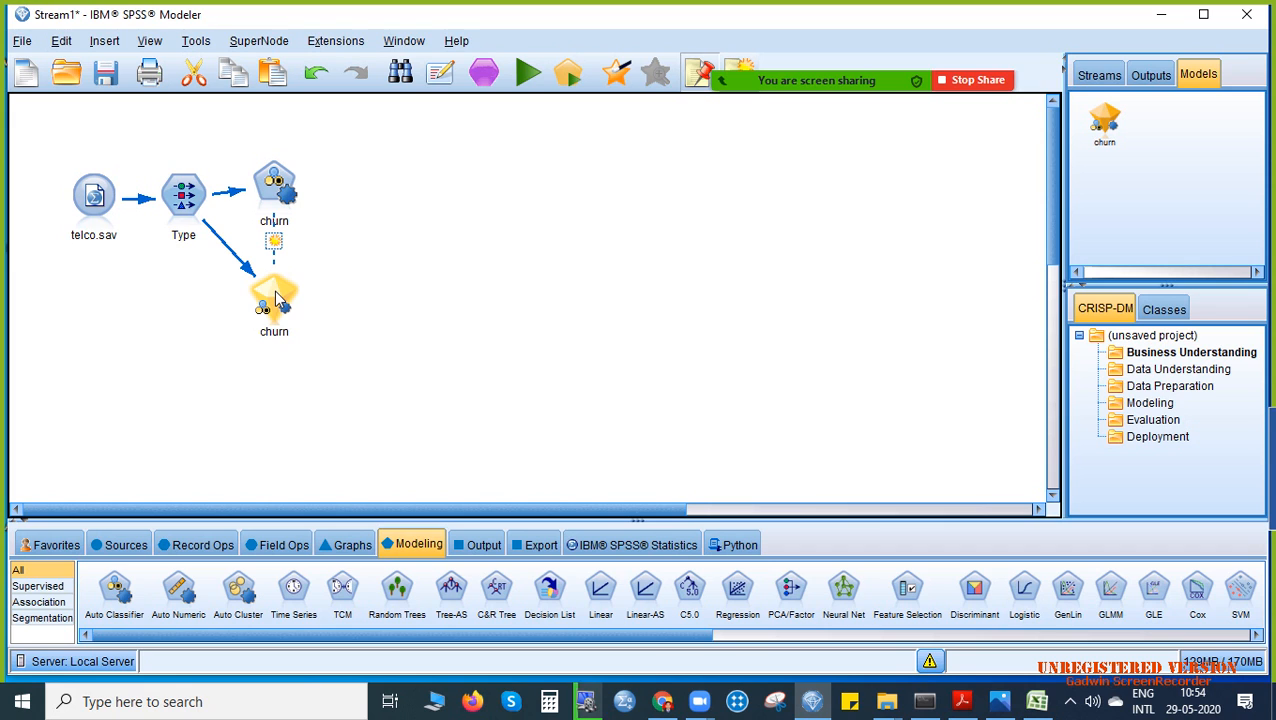
pyautogui.doubleClick(276, 293)
# Hide the floating meeting controls of the Zoom screen share
pyautogui.moveTo(845, 82)
pyautogui.click(1238, 36)
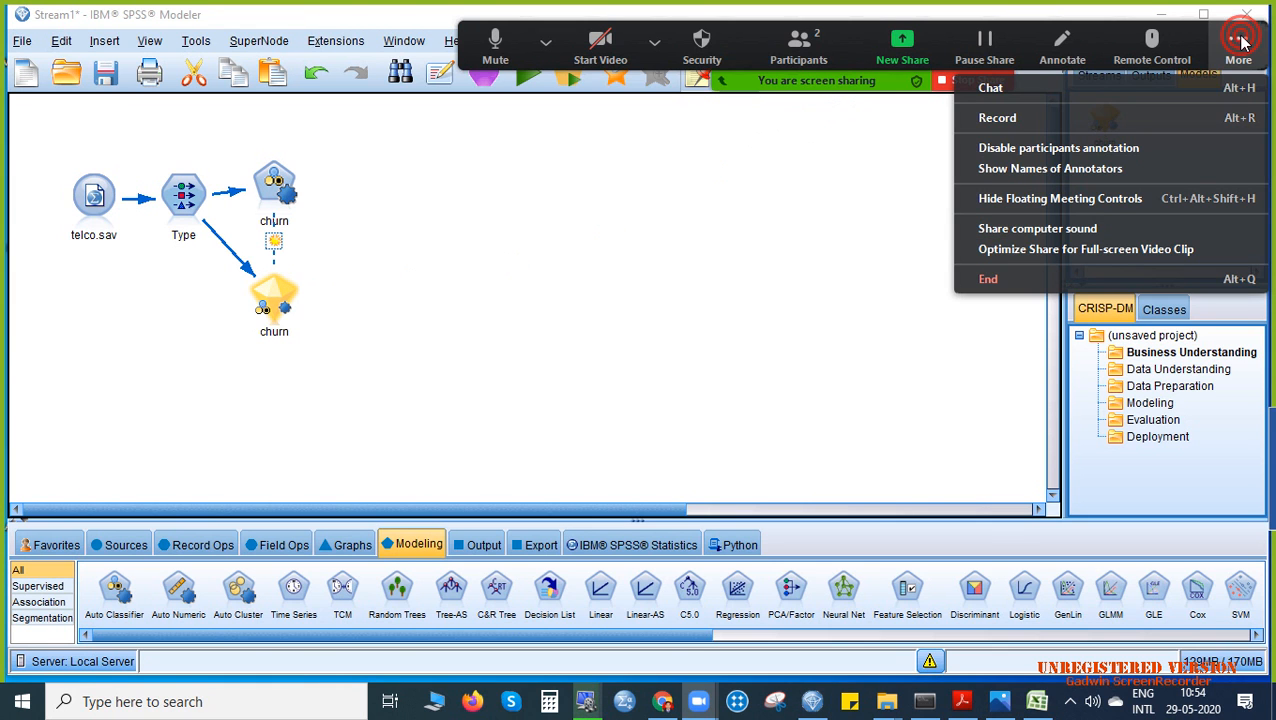
pyautogui.click(1047, 198)
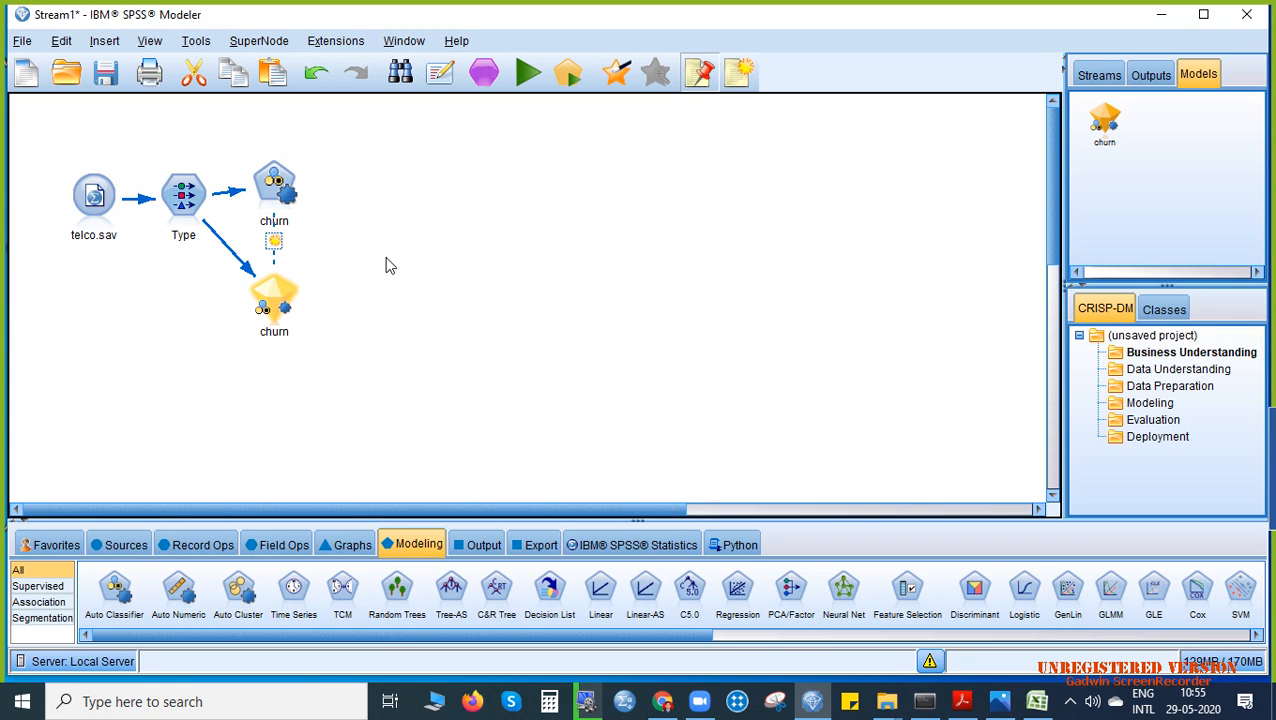
# Open the generated churn model nugget in full size and examine its candidate models, including the details of Random Trees 1
pyautogui.click(268, 292)
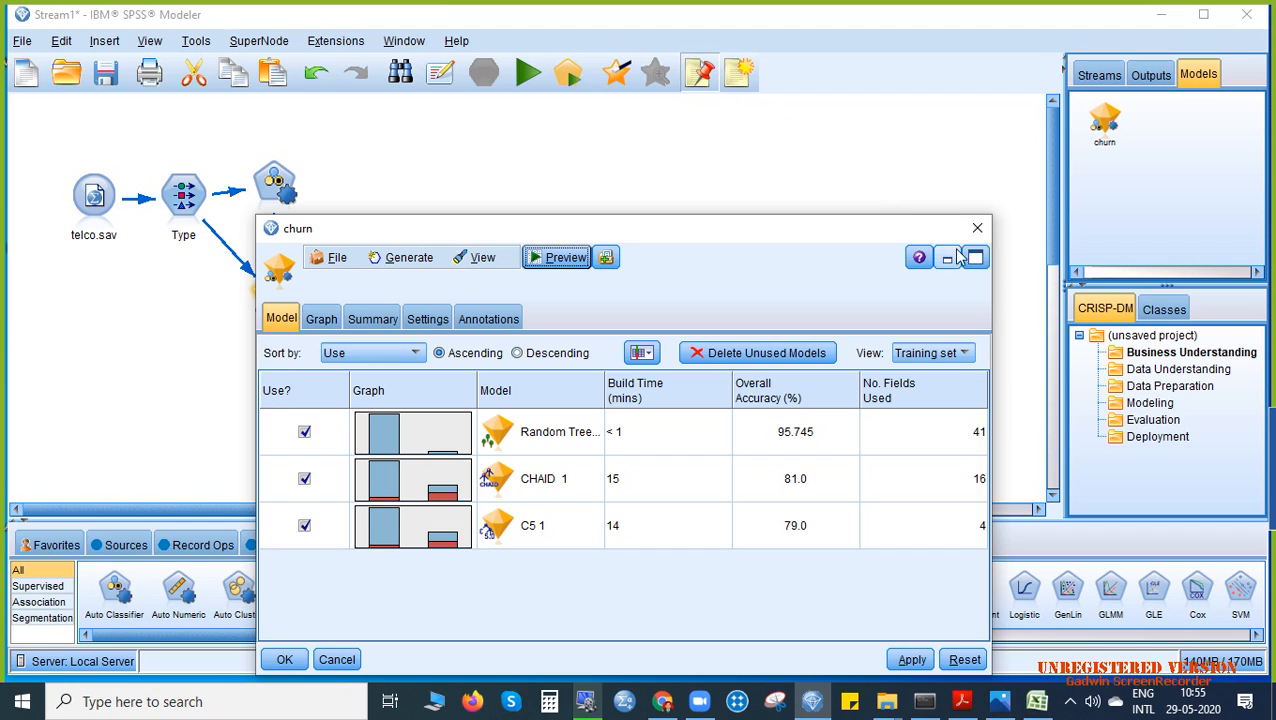
pyautogui.click(975, 258)
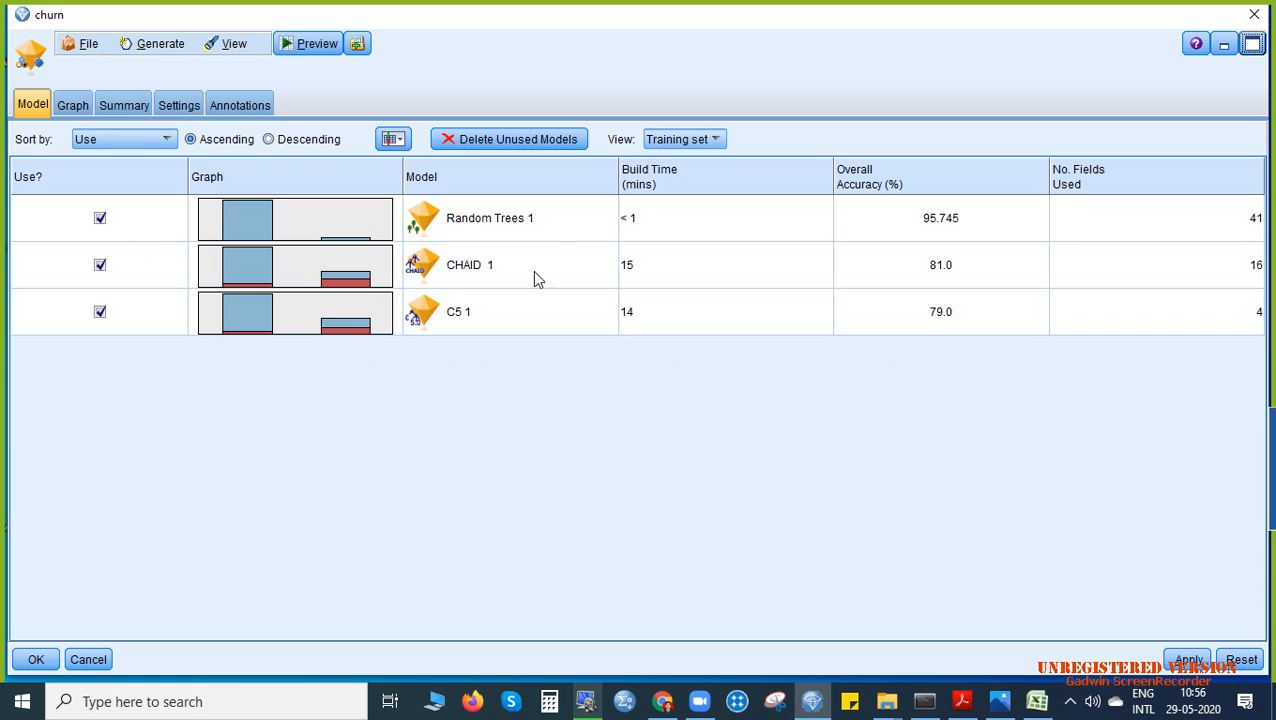
pyautogui.doubleClick(541, 233)
pyautogui.moveTo(661, 706)
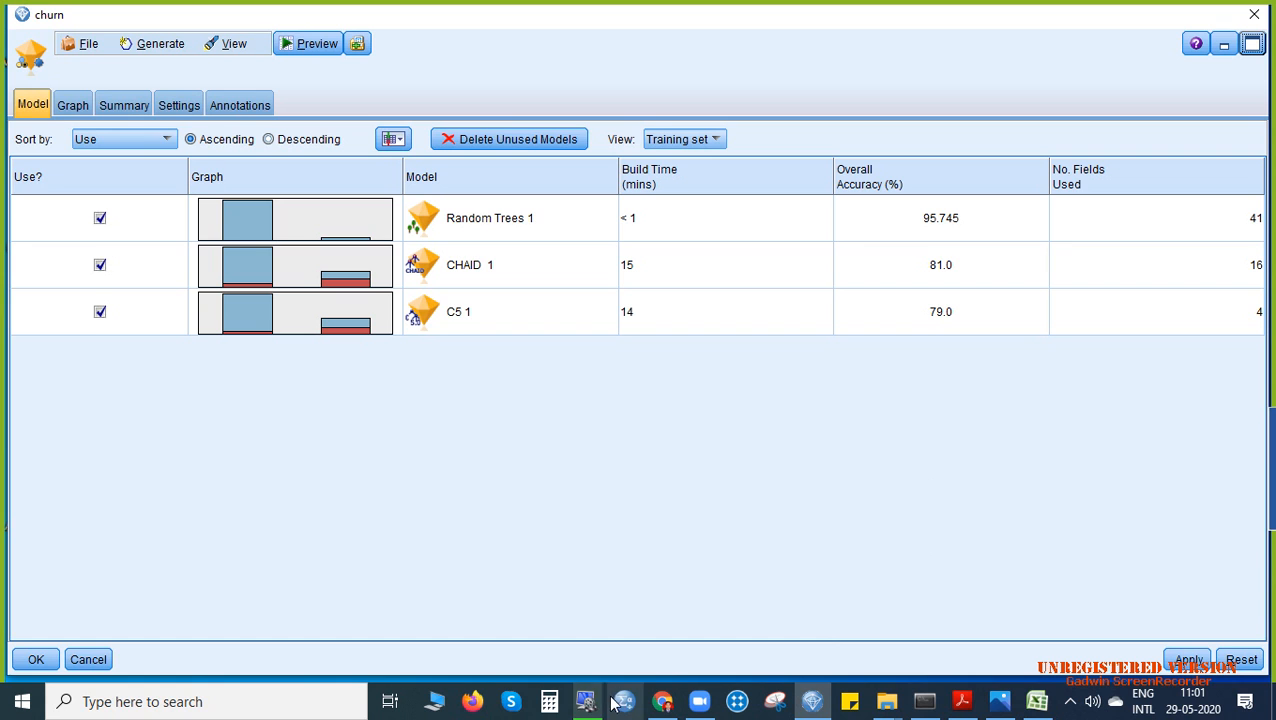
pyautogui.moveTo(592, 706)
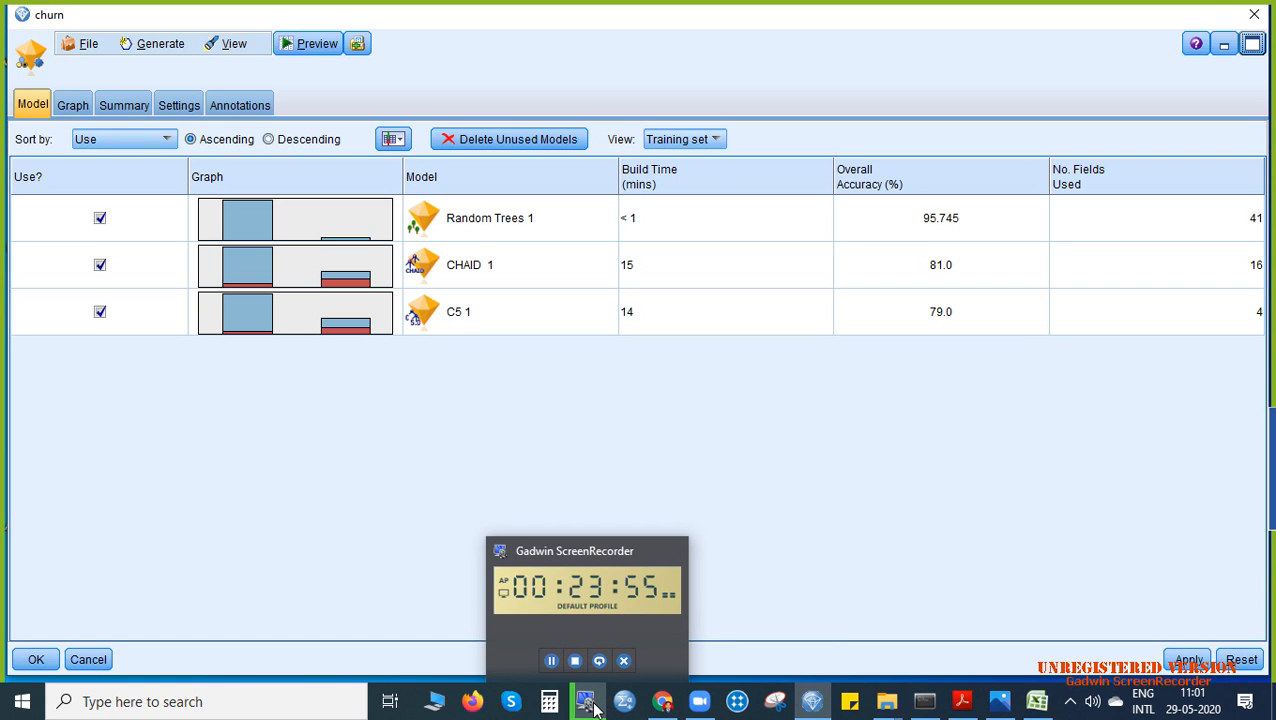
pyautogui.click(601, 624)
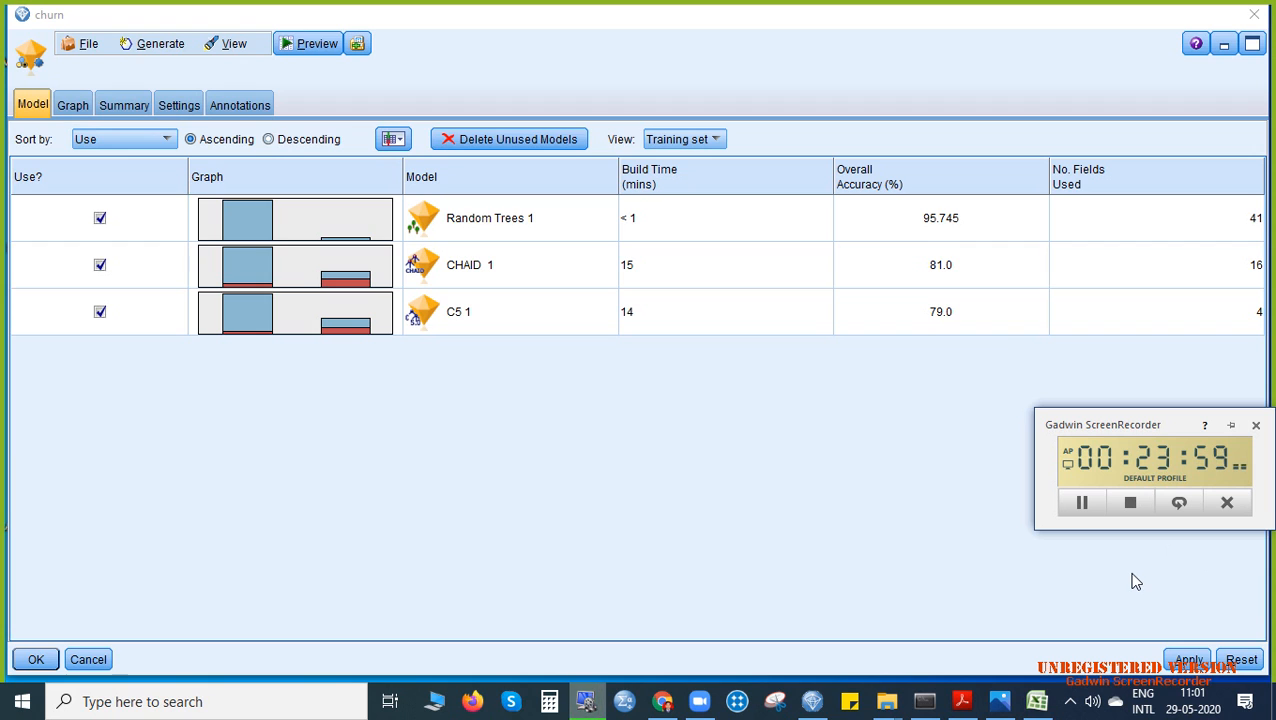